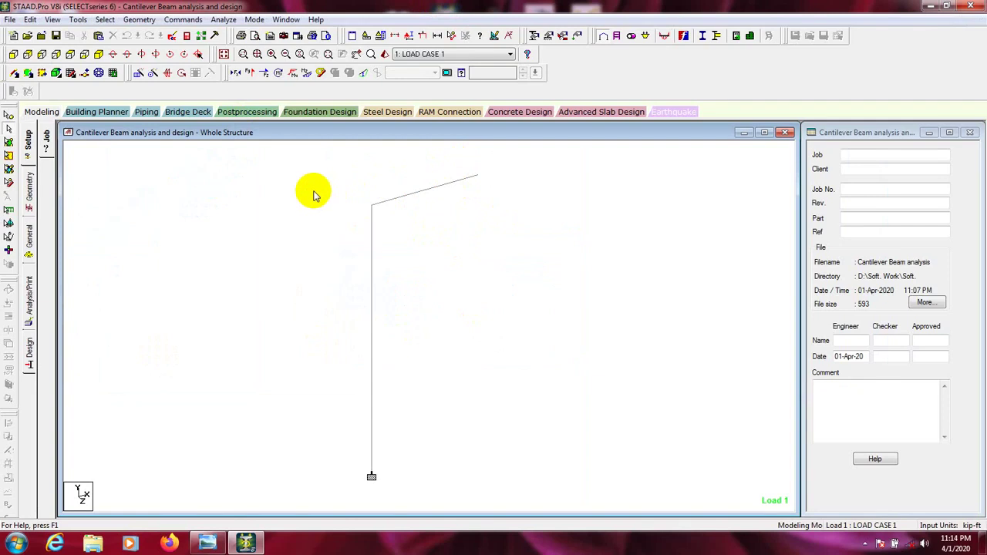
# - Open the concrete design settings for the whole structure and set the design code to ACI 318 2011
pyautogui.click(29, 351)
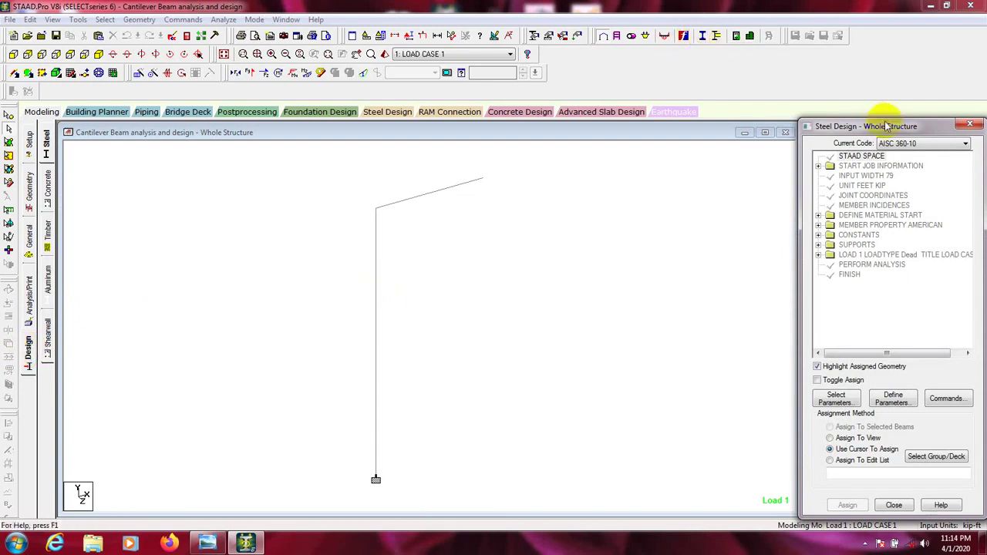
pyautogui.click(932, 144)
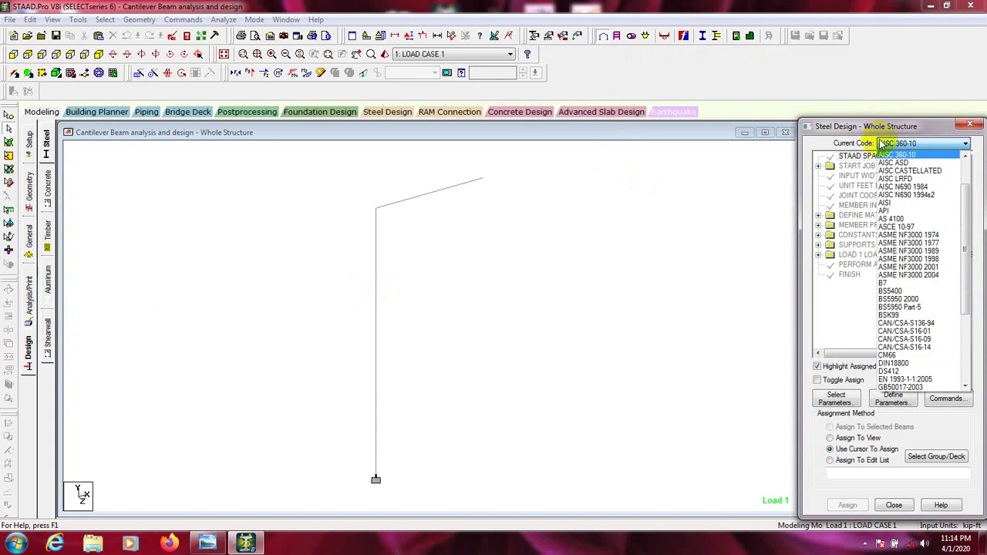
pyautogui.click(49, 188)
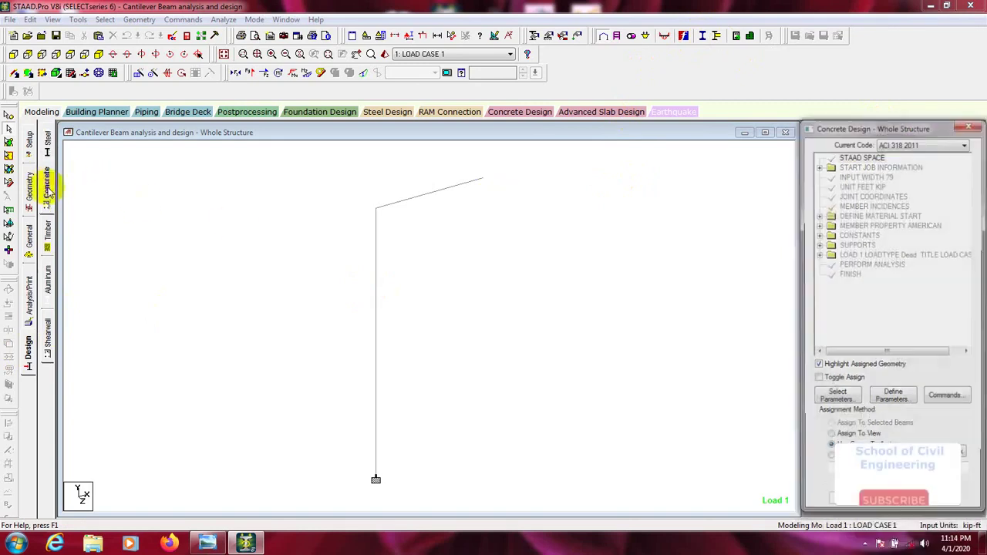
pyautogui.click(884, 145)
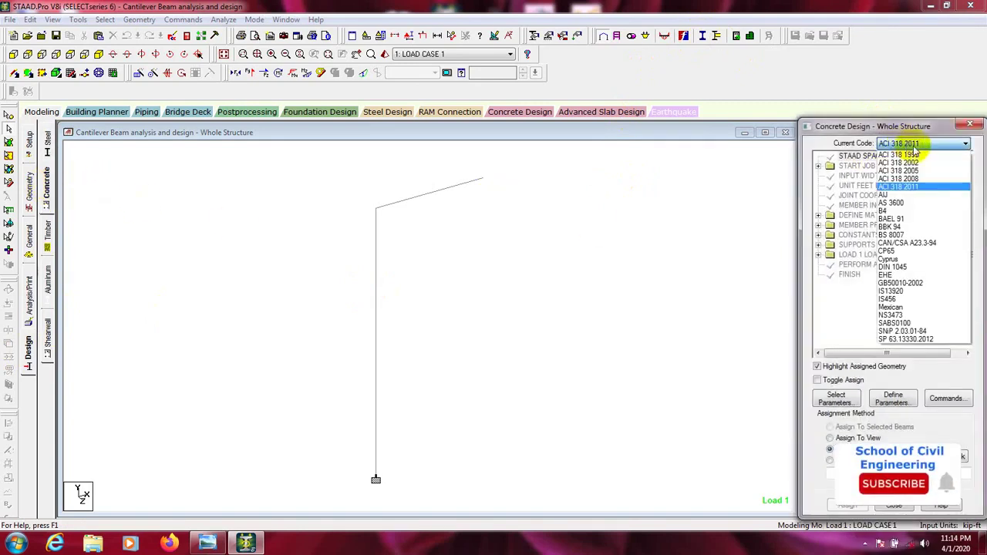
pyautogui.click(907, 189)
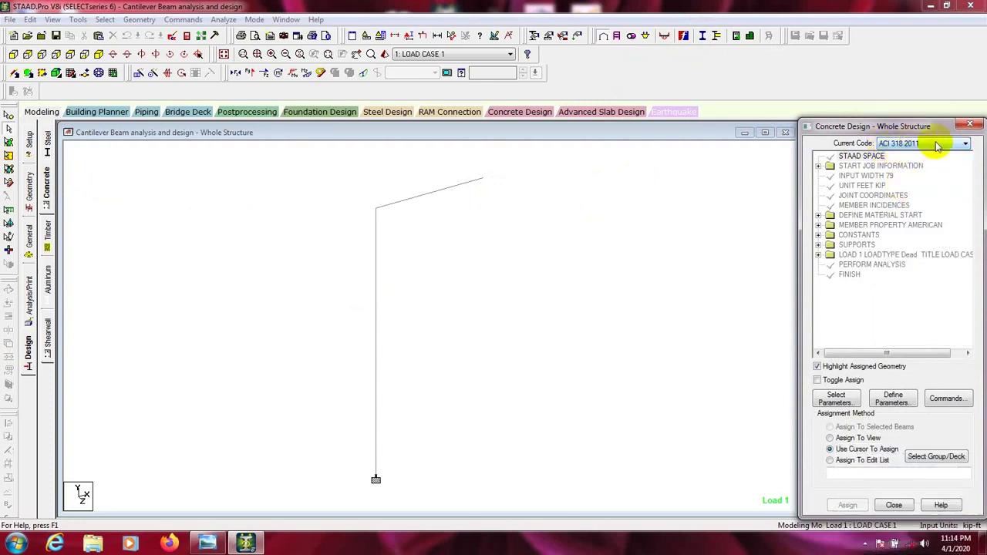
# - Clear the selected design parameters and select only the bottom, side and top clear covers Clb, Cls and Clt
pyautogui.click(834, 399)
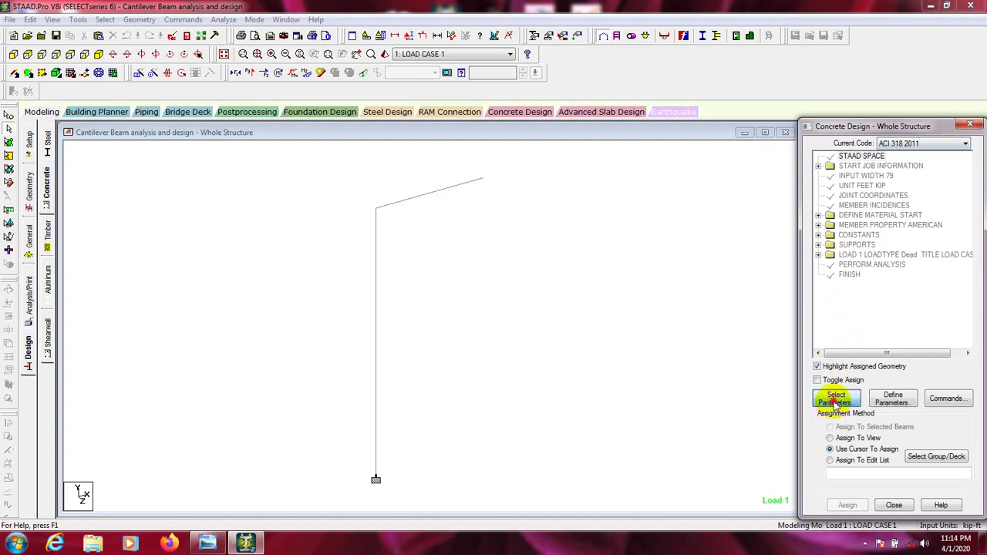
pyautogui.click(818, 346)
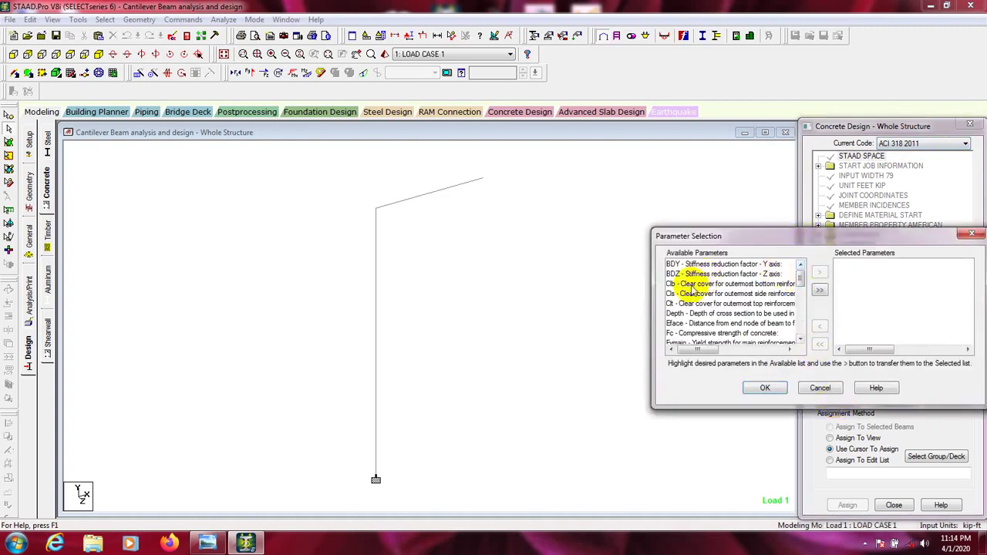
pyautogui.moveTo(671, 283); pyautogui.dragTo(675, 303)
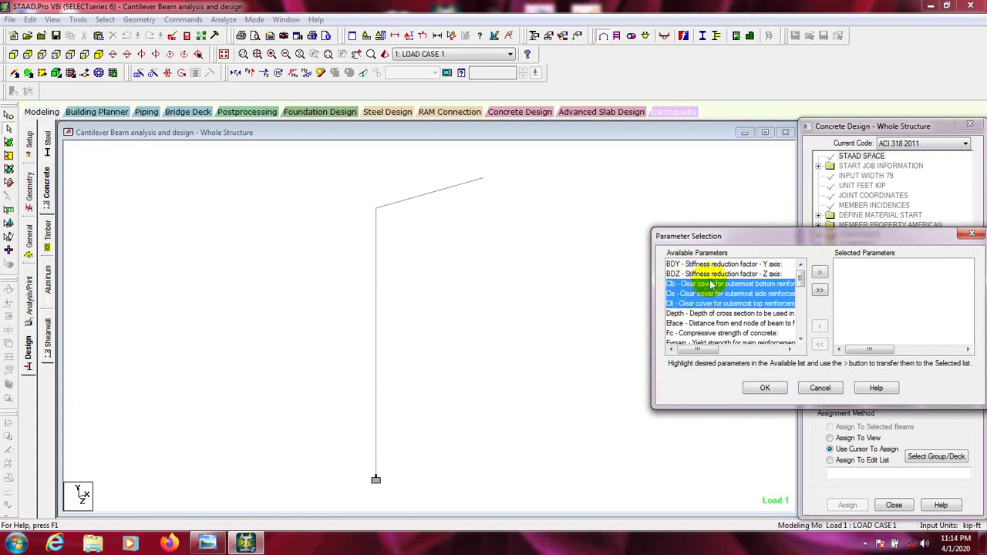
pyautogui.click(819, 272)
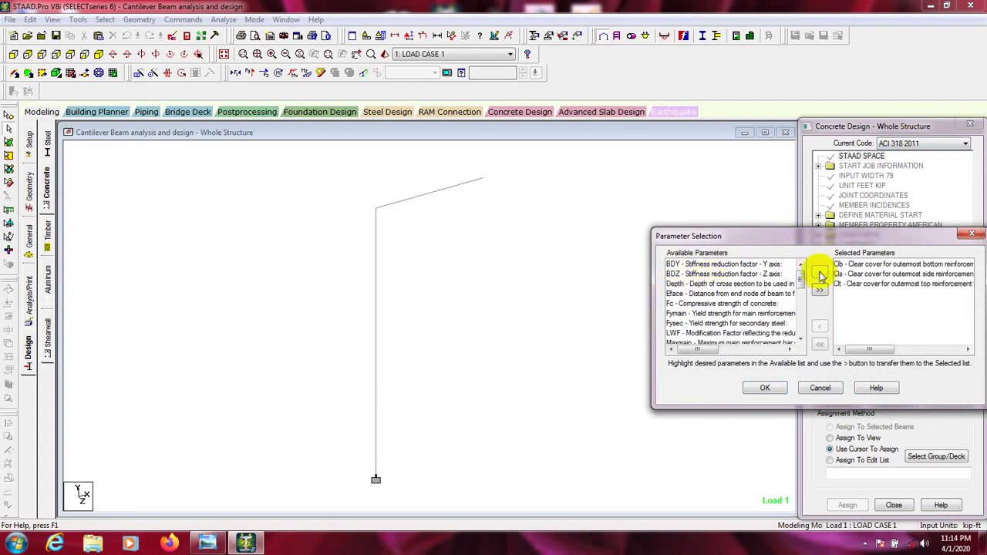
# - Add concrete compressive strength Fc and main reinforcement yield strength Fymain to the selected parameters and accept the selection
pyautogui.click(678, 304)
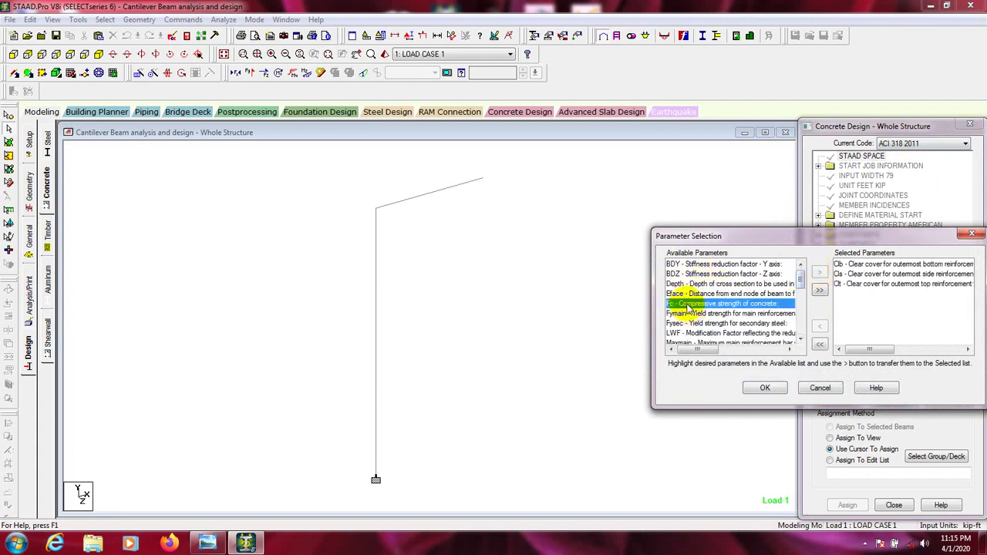
pyautogui.click(820, 273)
pyautogui.click(698, 303)
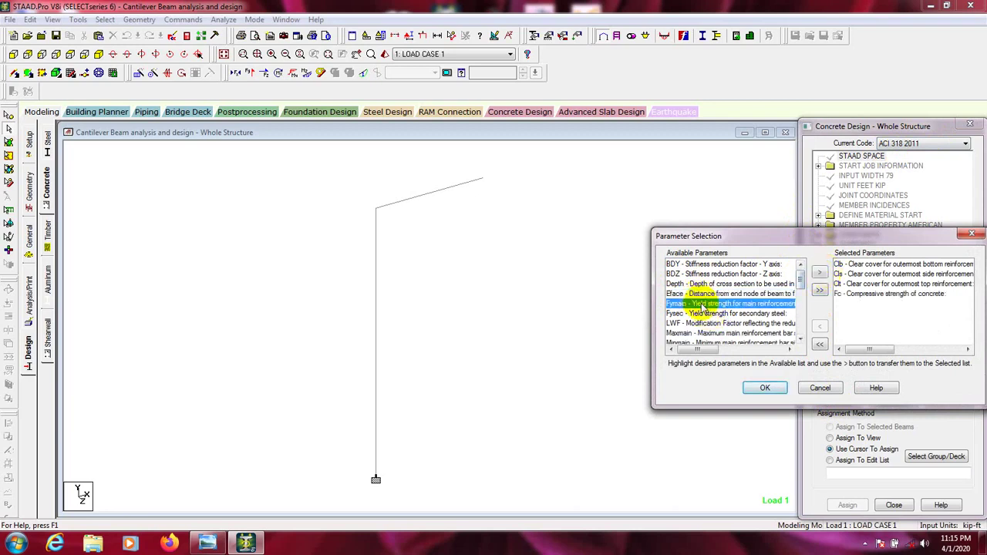
pyautogui.click(819, 273)
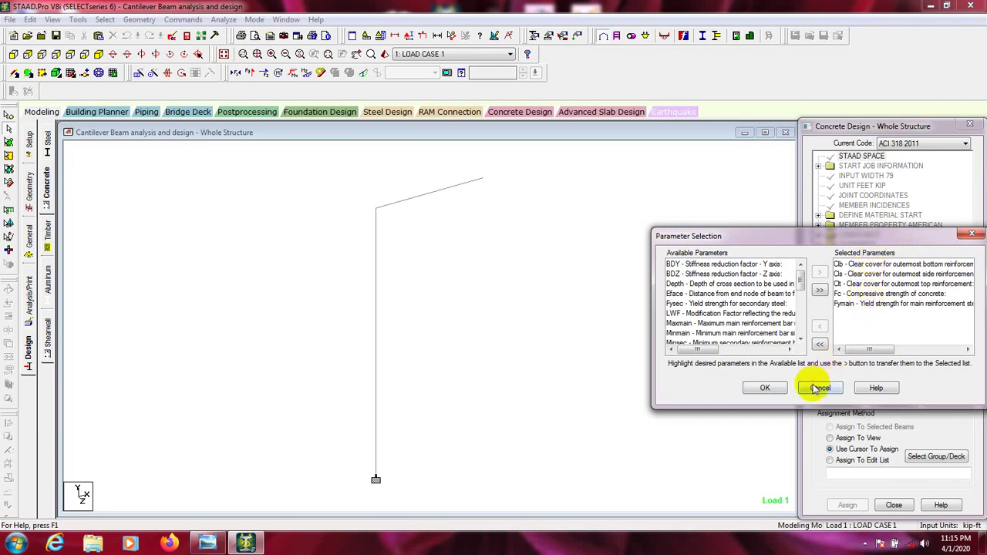
pyautogui.click(771, 388)
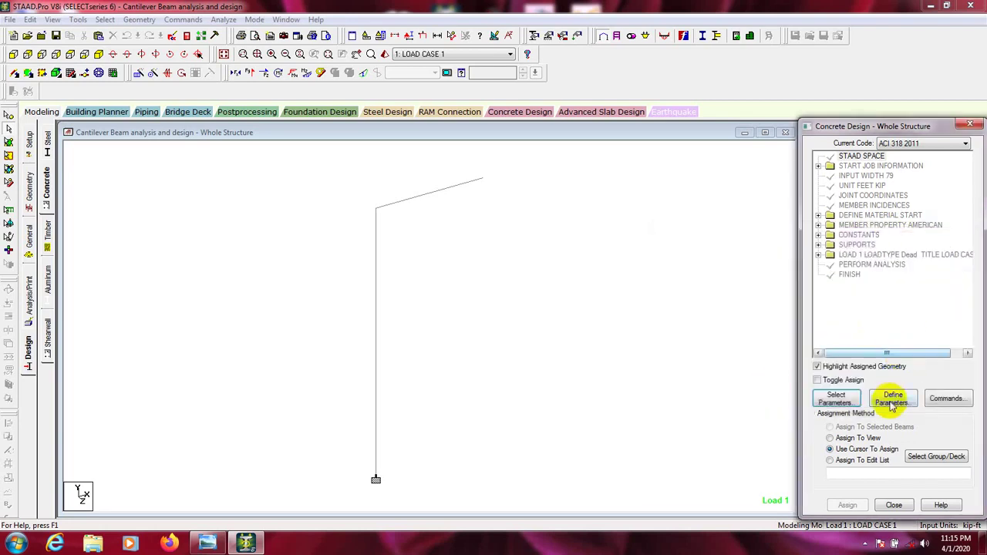
# - Define the CLB, CLS and CLT clear cover parameters at 0.125 ft each and add them to the concrete design
pyautogui.click(891, 399)
pyautogui.moveTo(513, 157); pyautogui.dragTo(532, 170)
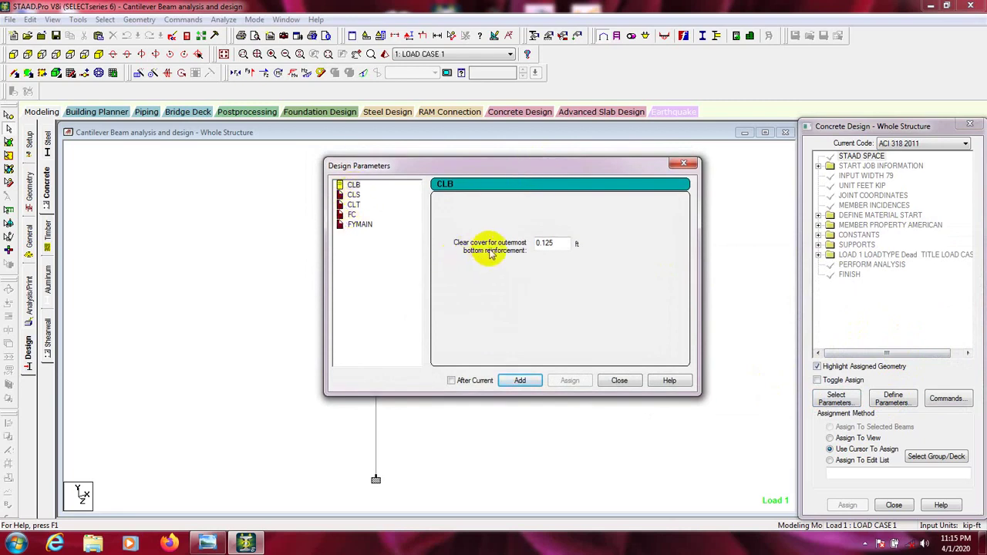
pyautogui.click(525, 382)
pyautogui.click(354, 196)
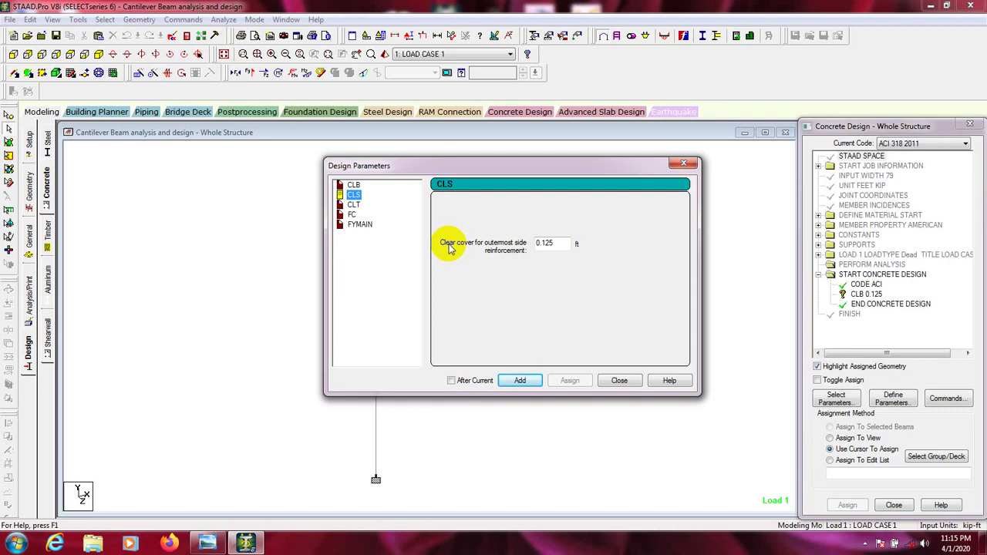
pyautogui.click(513, 380)
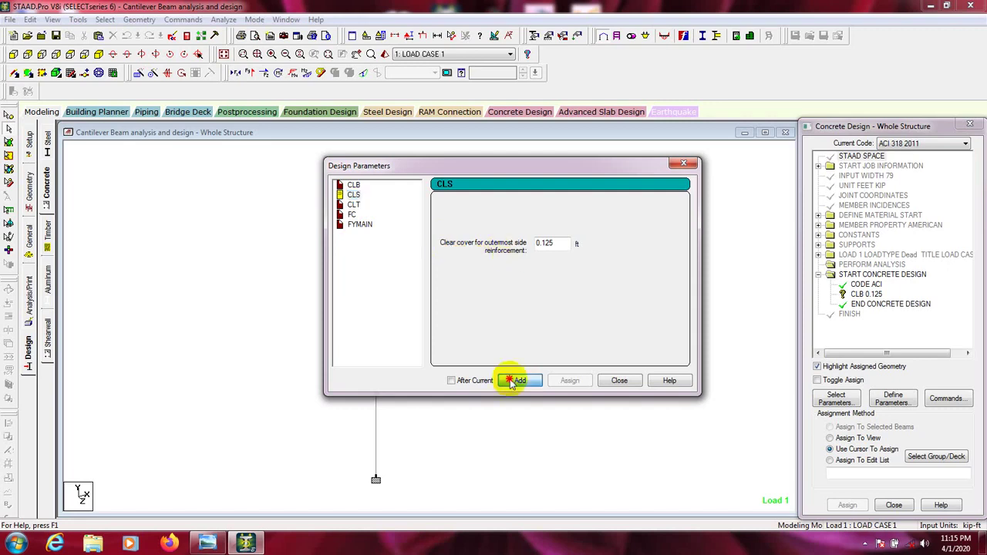
pyautogui.click(354, 205)
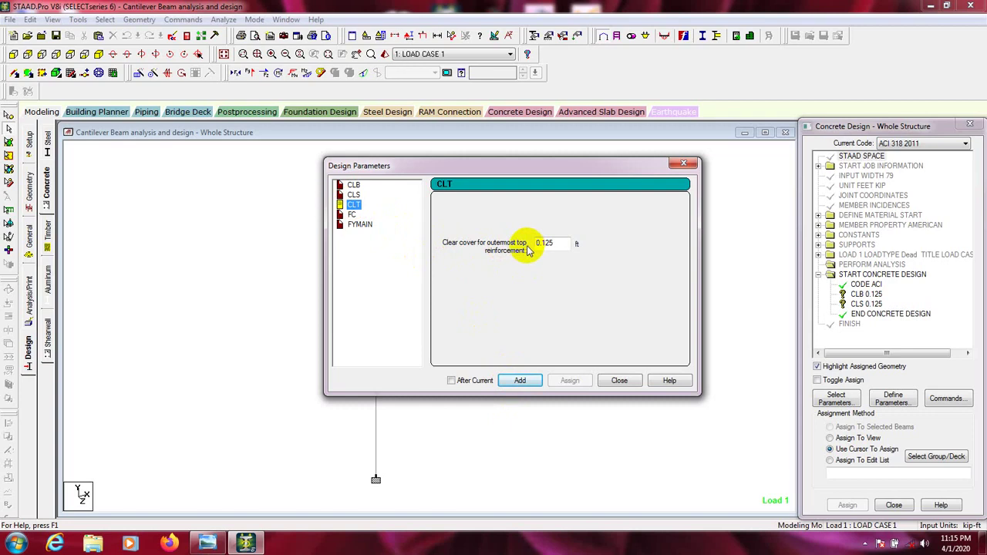
pyautogui.click(520, 380)
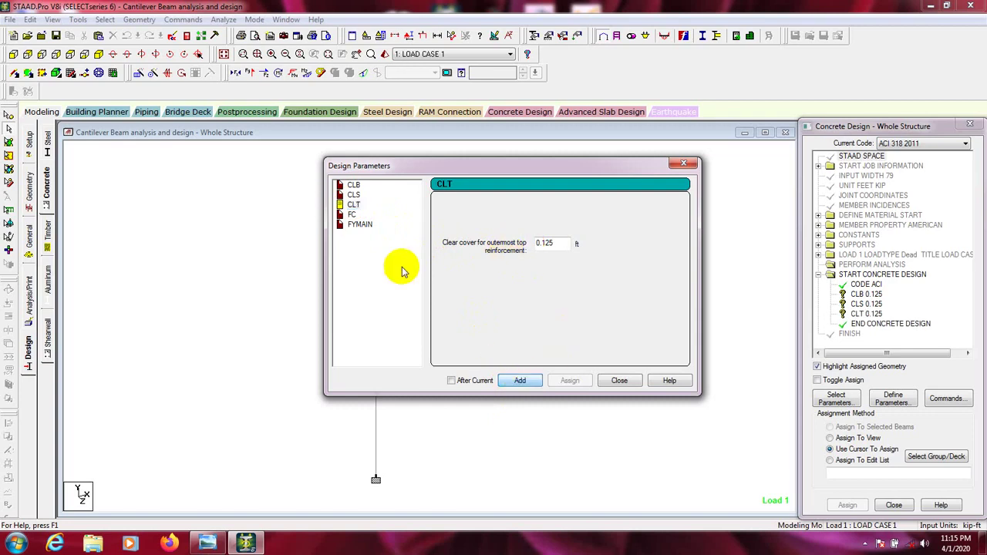
# - Add the FC parameter to the concrete design with a compressive strength of 576 kip/ft2
pyautogui.click(352, 216)
pyautogui.doubleClick(547, 247)
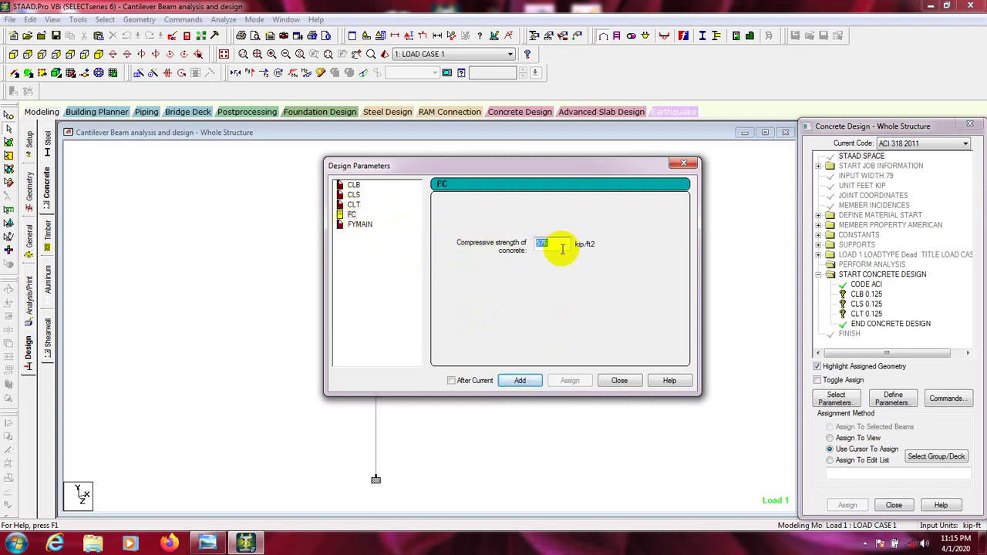
pyautogui.moveTo(563, 245); pyautogui.dragTo(512, 250)
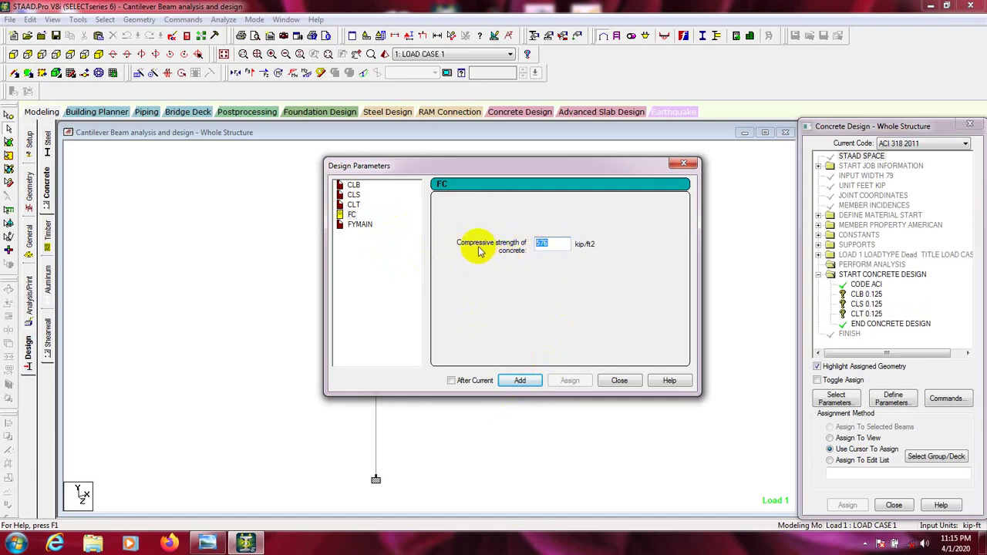
pyautogui.click(553, 244)
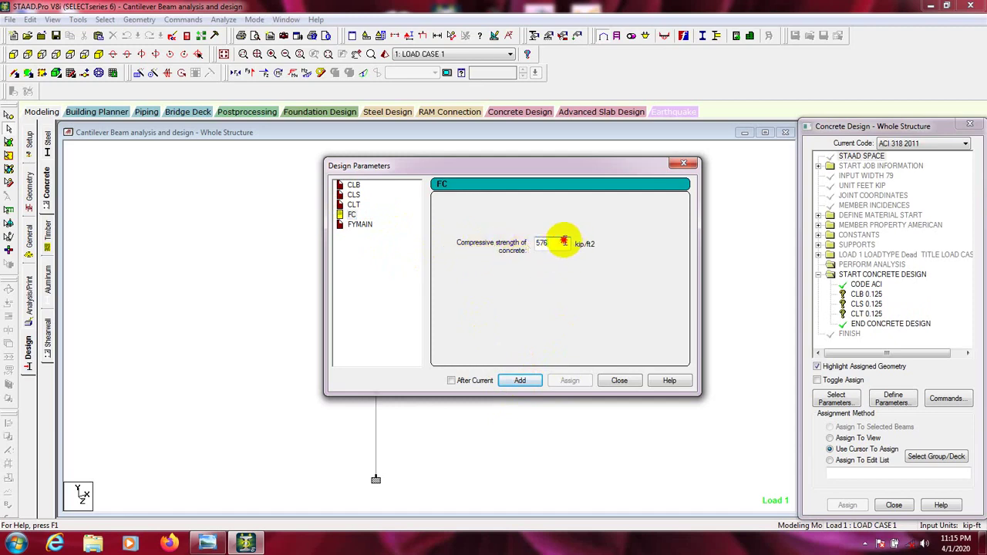
pyautogui.moveTo(563, 242); pyautogui.dragTo(515, 247)
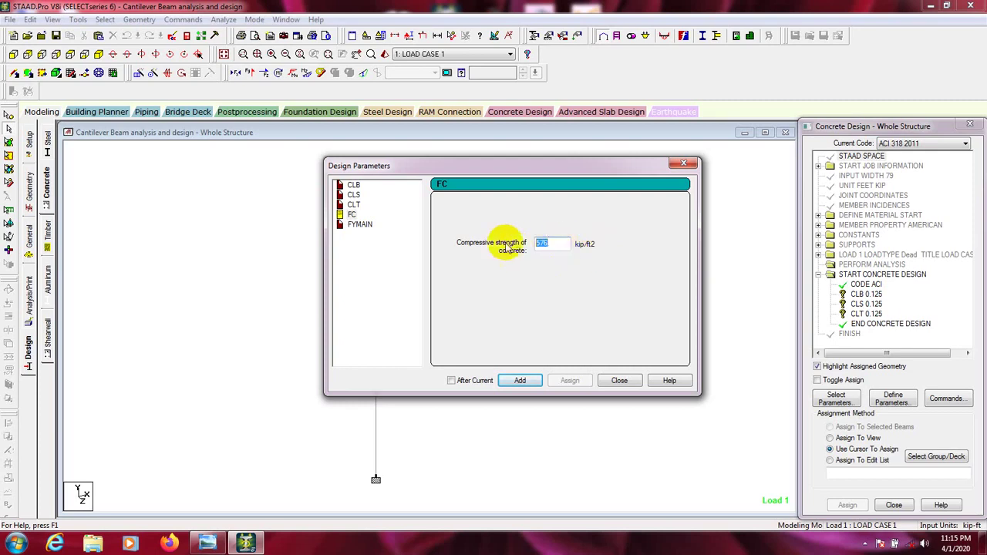
pyautogui.click(520, 380)
# - Add the FYMAIN parameter with a yield strength of 8640 kip/ft2 and finish defining the design parameters
pyautogui.click(360, 224)
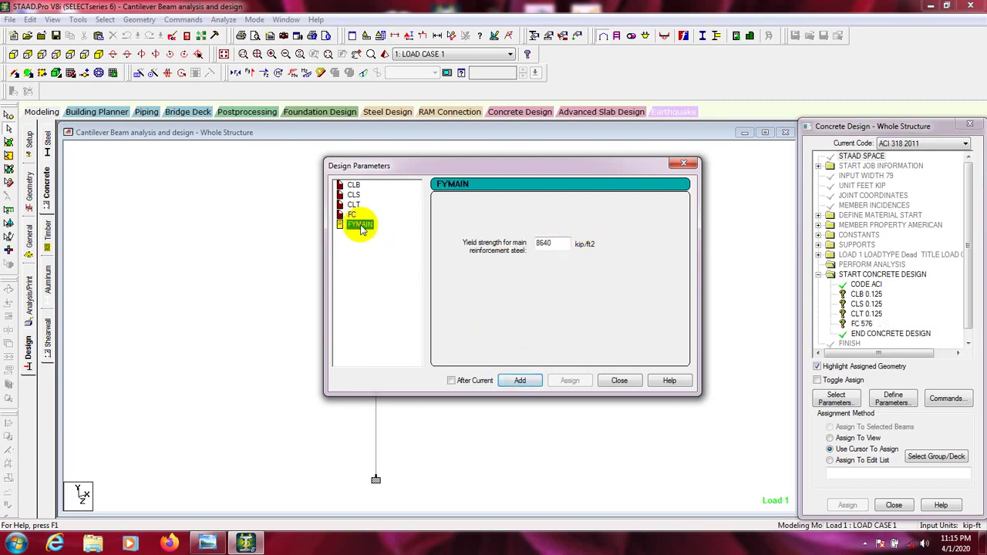
pyautogui.moveTo(561, 246); pyautogui.dragTo(512, 249)
pyautogui.click(557, 243)
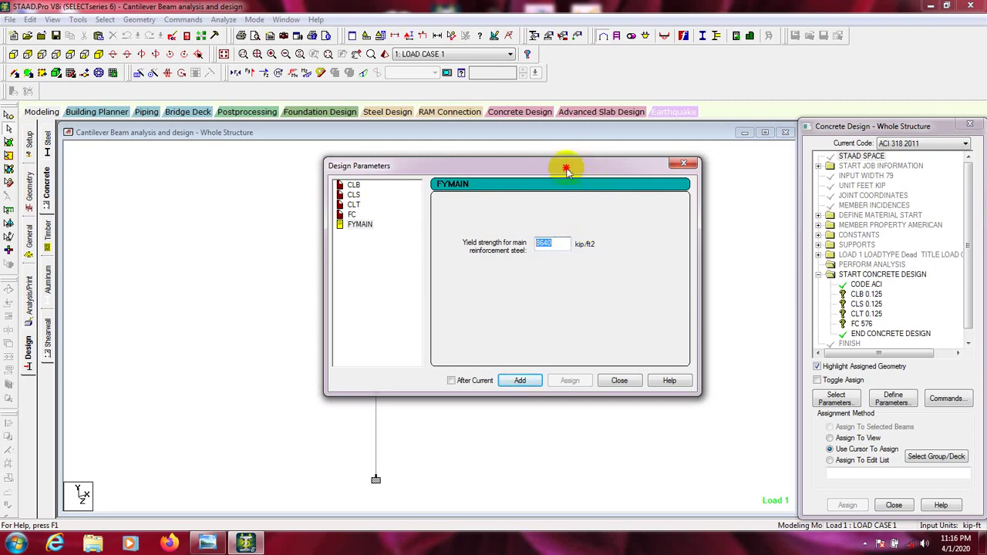
pyautogui.moveTo(566, 170); pyautogui.dragTo(546, 165)
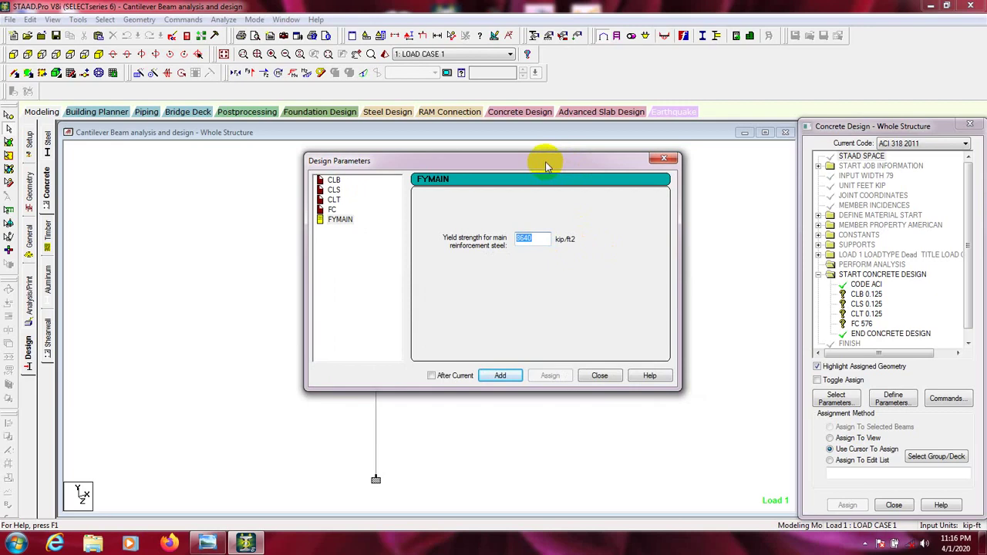
pyautogui.click(499, 377)
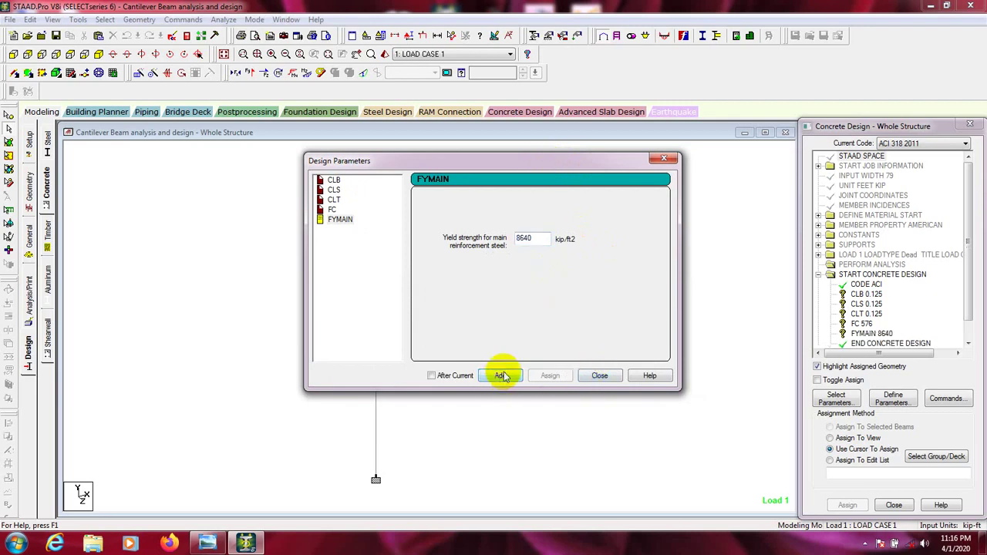
pyautogui.click(599, 376)
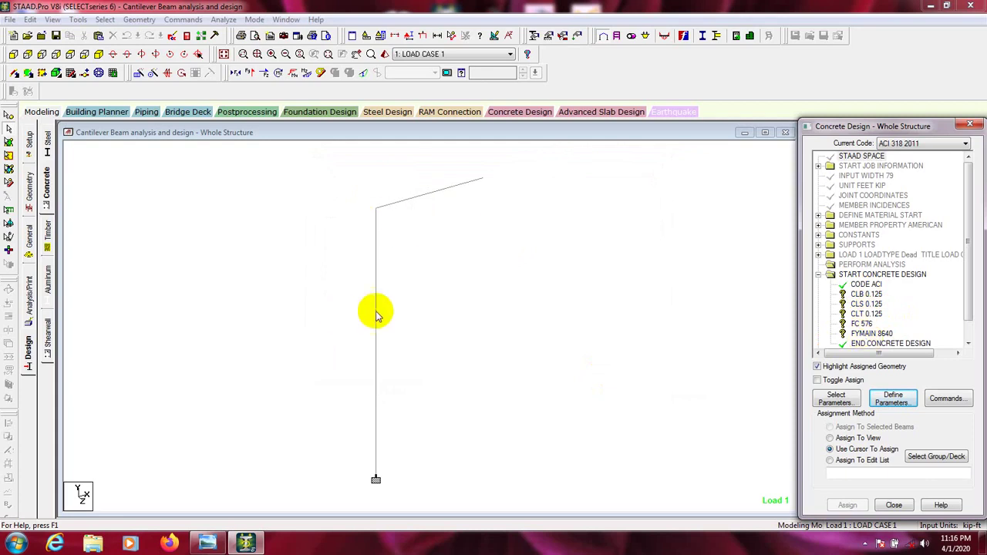
# - Review the side reinforcement clear cover definition in the design parameters
pyautogui.moveTo(467, 305); pyautogui.dragTo(462, 308, button='middle')
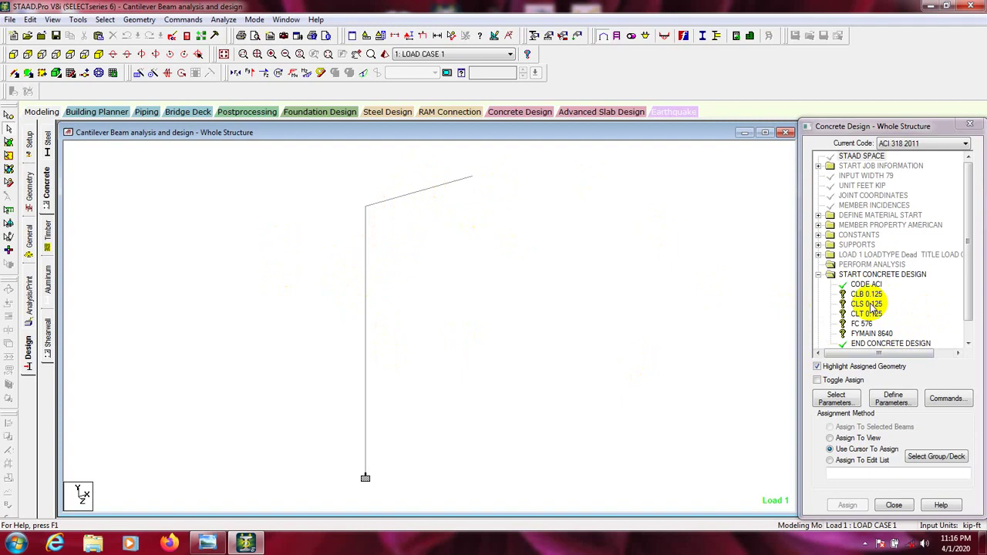
pyautogui.click(836, 399)
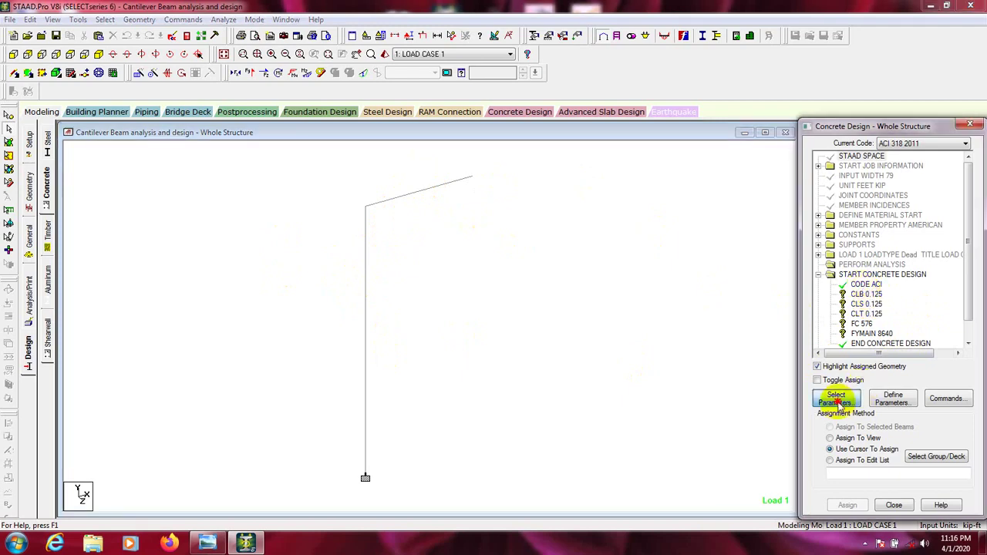
pyautogui.click(895, 397)
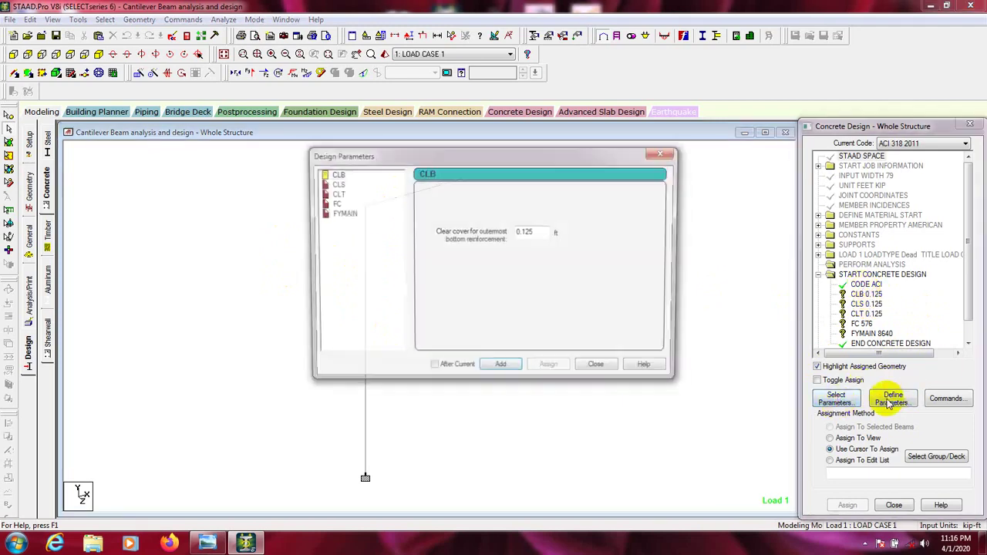
pyautogui.click(334, 183)
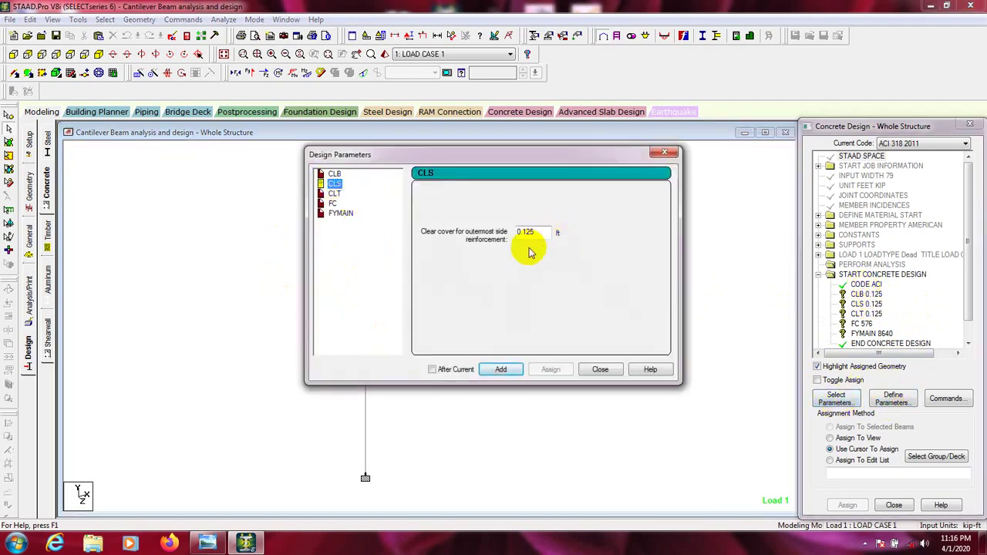
pyautogui.click(501, 369)
pyautogui.click(600, 370)
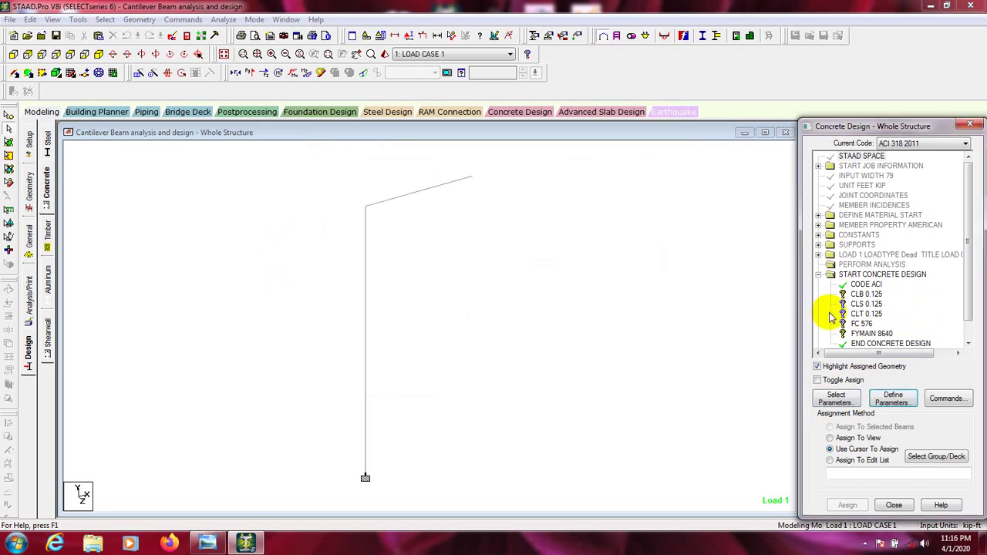
# - Assign the CLB 0.125 bottom cover parameter to all members in the view
pyautogui.click(855, 294)
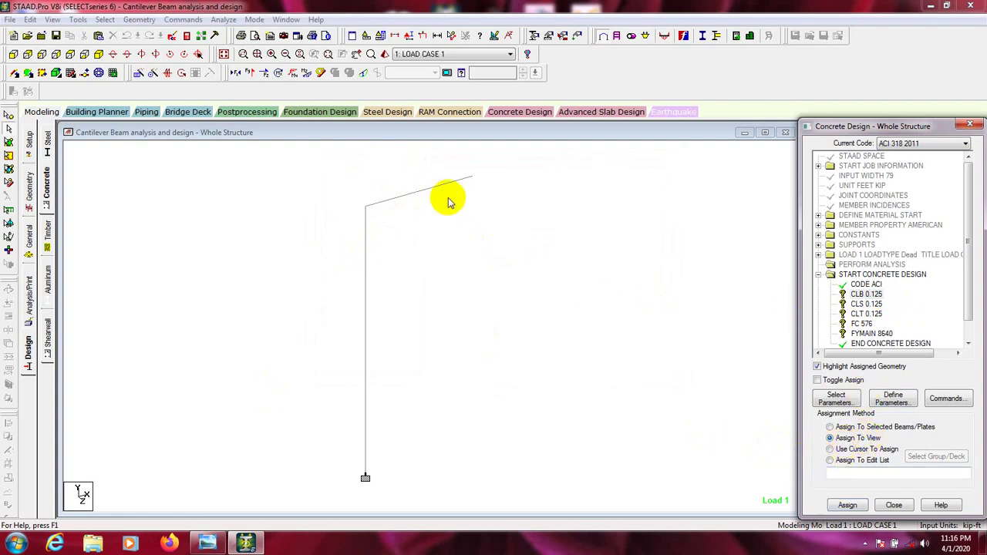
pyautogui.click(848, 505)
pyautogui.click(891, 352)
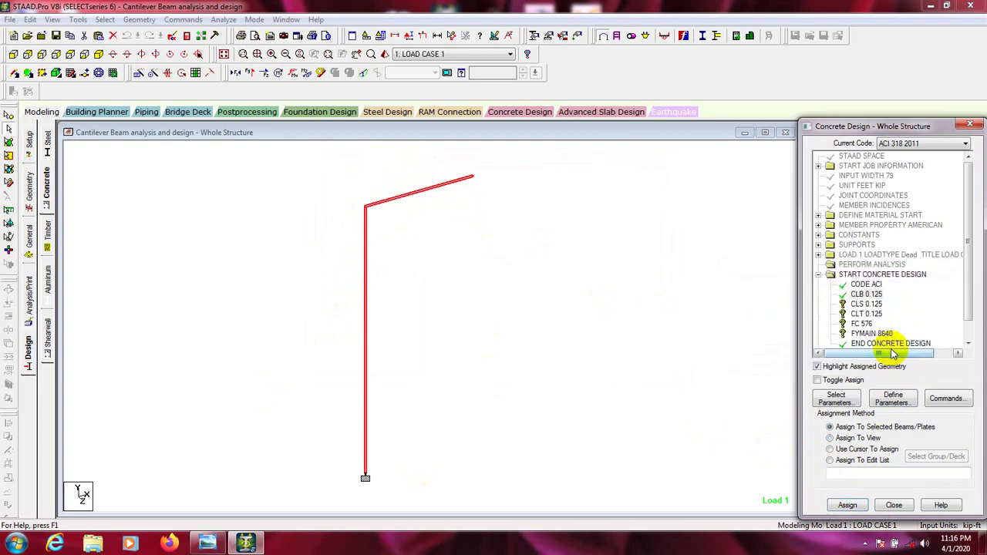
# - Assign the CLS 0.125 side cover parameter to all members in the view
pyautogui.click(866, 303)
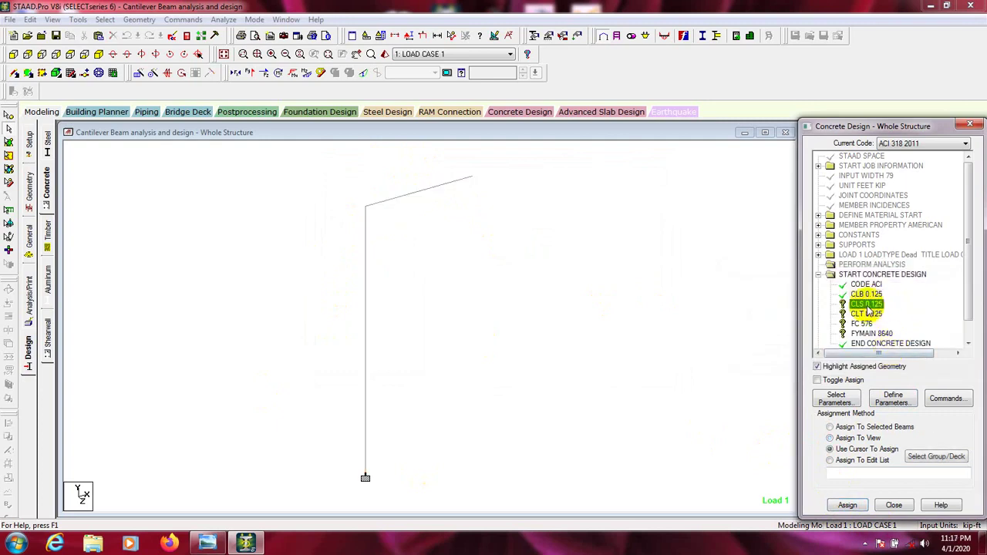
pyautogui.click(831, 449)
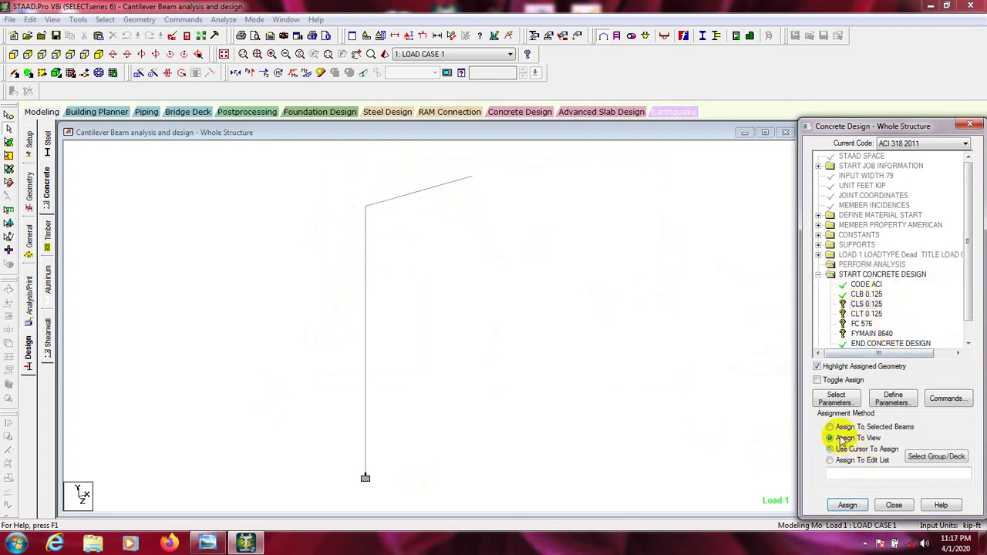
pyautogui.click(846, 504)
pyautogui.click(888, 350)
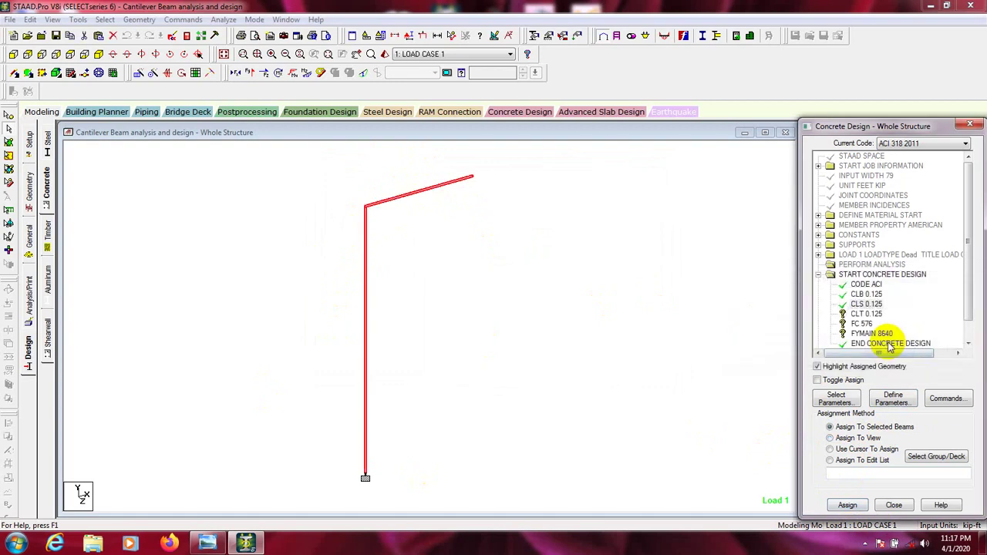
# - Assign the CLT 0.125 top cover parameter to all members in the view
pyautogui.click(860, 314)
pyautogui.click(831, 438)
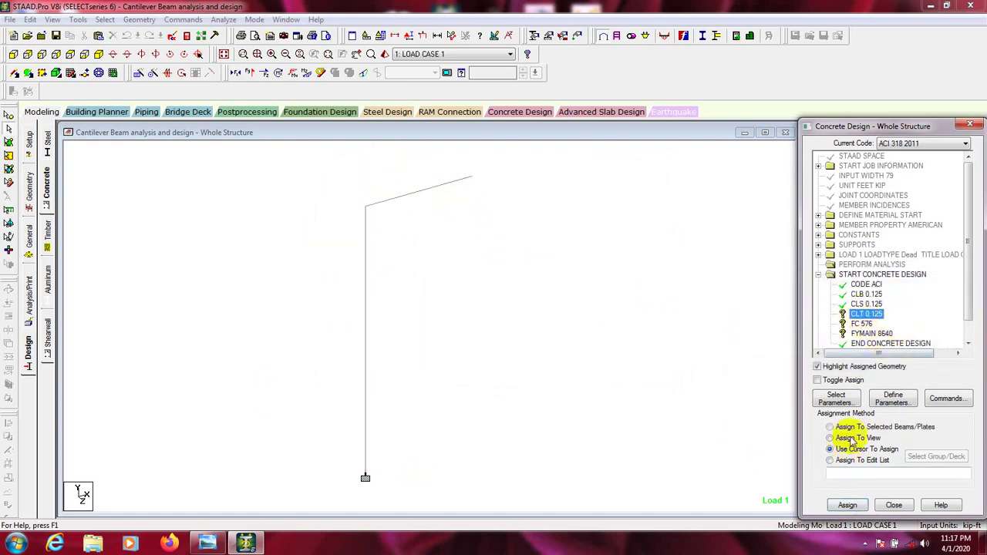
pyautogui.click(846, 505)
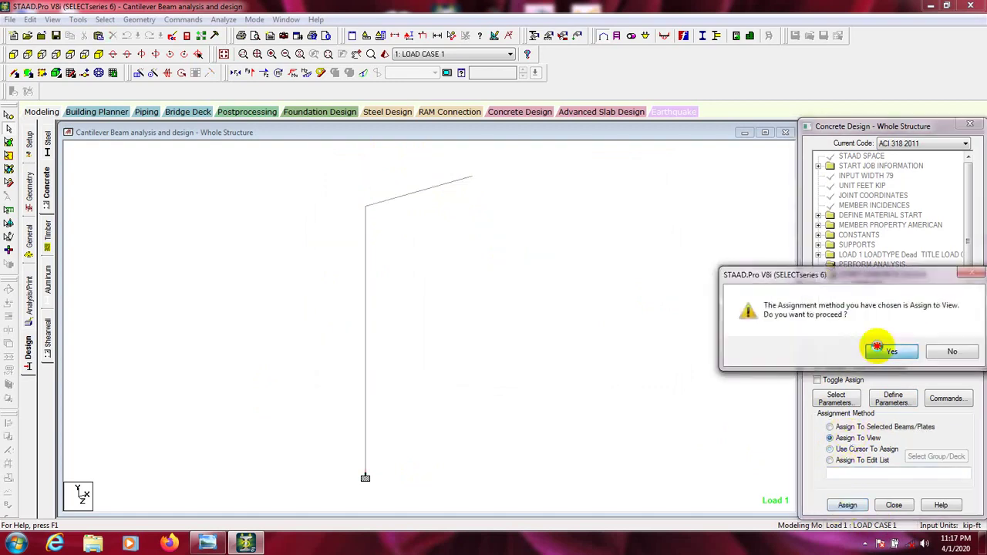
pyautogui.click(879, 347)
# - Assign the FC 576 concrete strength parameter to all members in the view
pyautogui.click(861, 325)
pyautogui.click(833, 449)
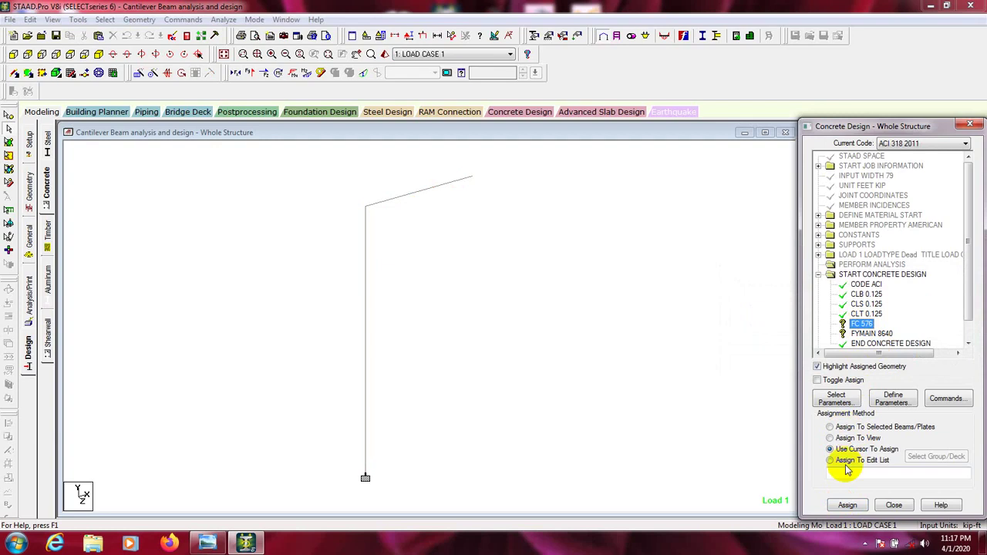
pyautogui.click(846, 504)
pyautogui.click(906, 356)
# - Assign the FYMAIN 8640 main reinforcement yield strength parameter to all members in the view
pyautogui.click(864, 333)
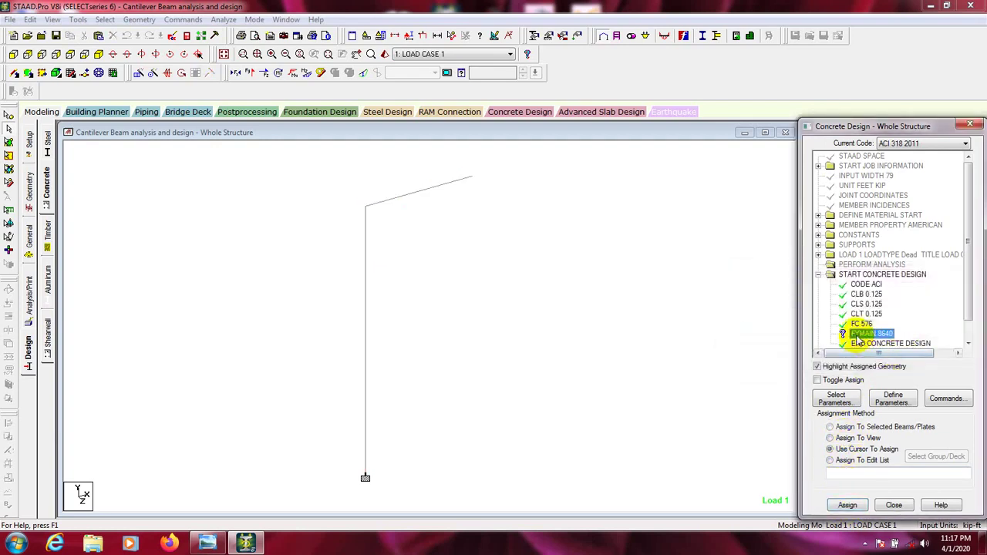
pyautogui.click(846, 447)
pyautogui.click(844, 438)
pyautogui.click(847, 504)
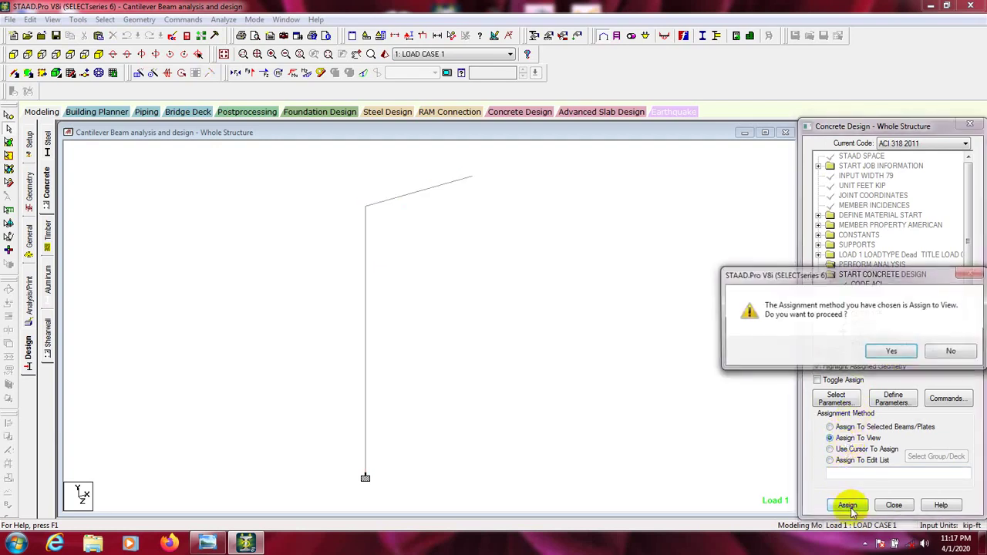
pyautogui.click(892, 351)
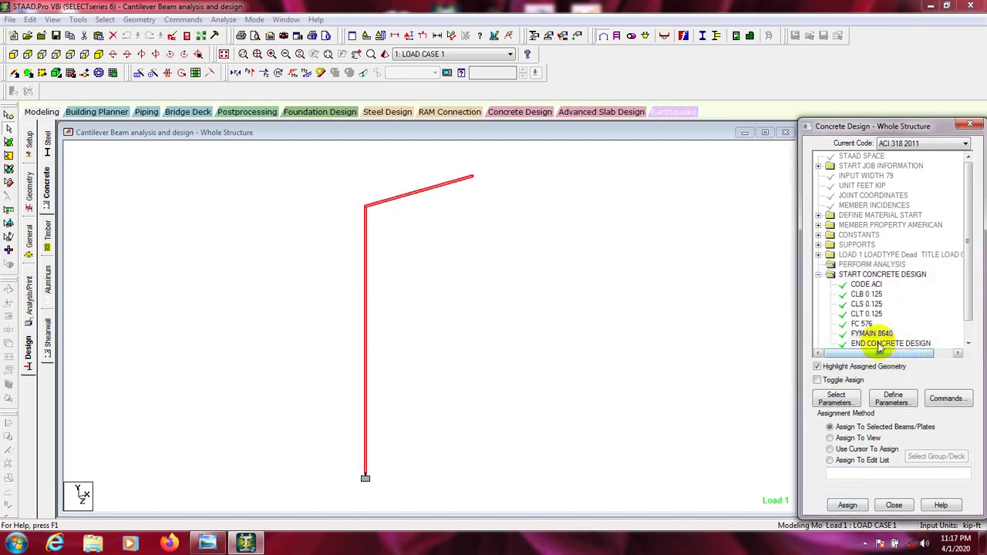
pyautogui.scroll(-1, 960, 287)
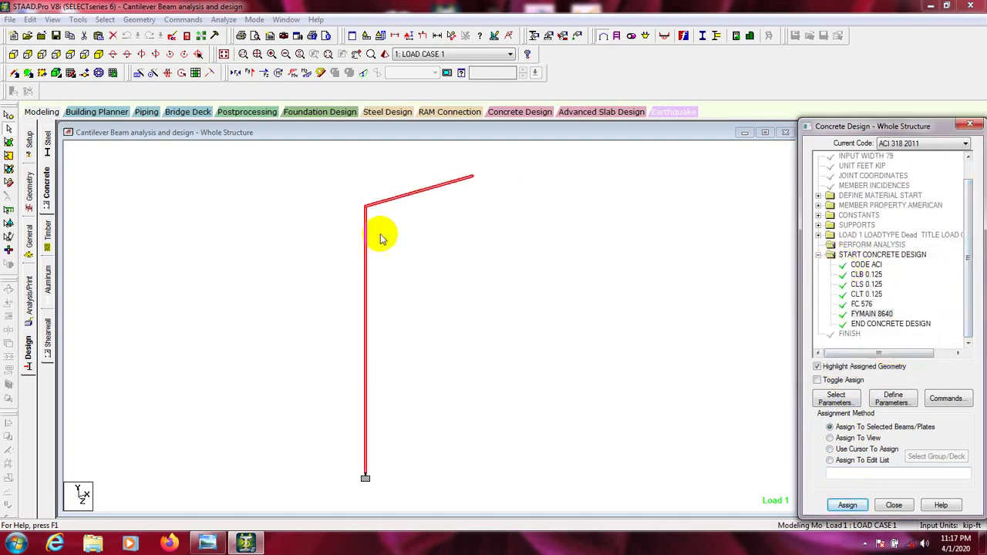
# - Add the DESIGN BEAM and DESIGN COLUMN commands to the concrete design
pyautogui.click(942, 399)
pyautogui.moveTo(783, 206); pyautogui.dragTo(757, 208)
pyautogui.click(633, 231)
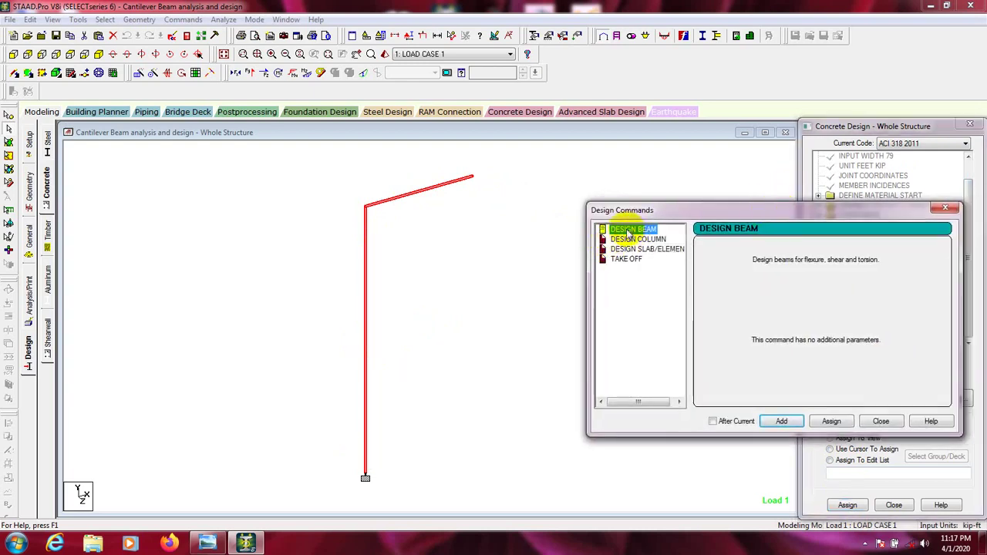
pyautogui.click(774, 420)
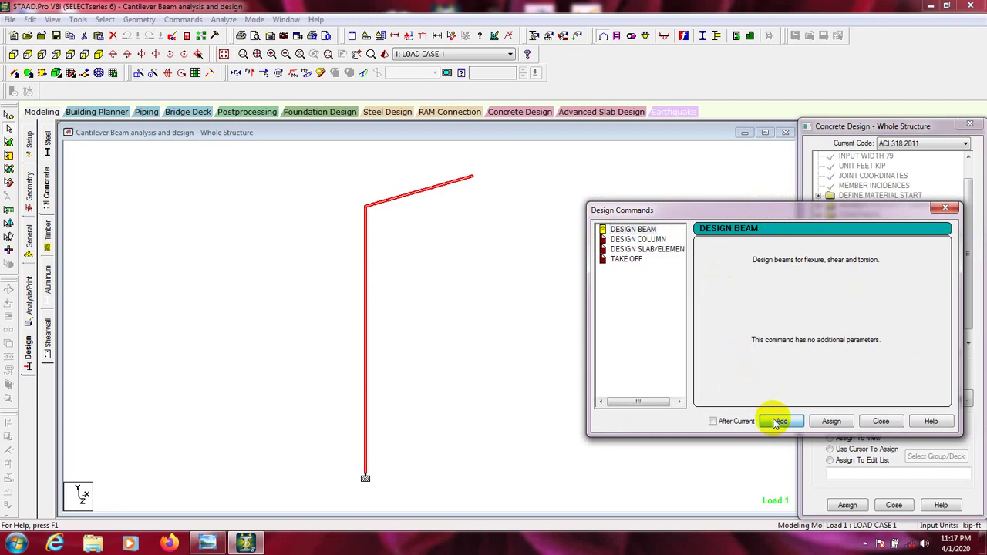
pyautogui.click(639, 240)
pyautogui.click(782, 421)
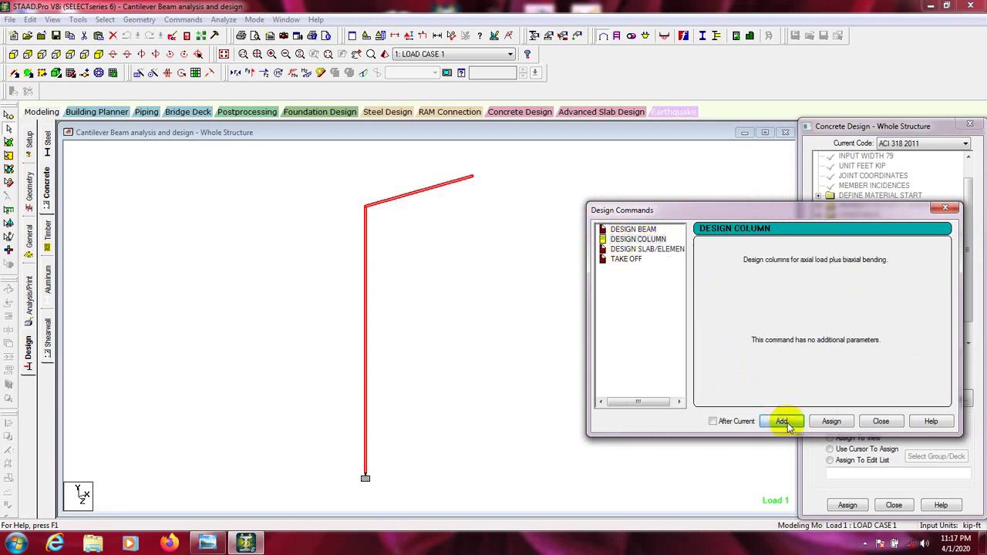
pyautogui.click(879, 421)
# - Assign the DESIGN BEAM command to the cantilever beam member at the top of the column
pyautogui.click(870, 324)
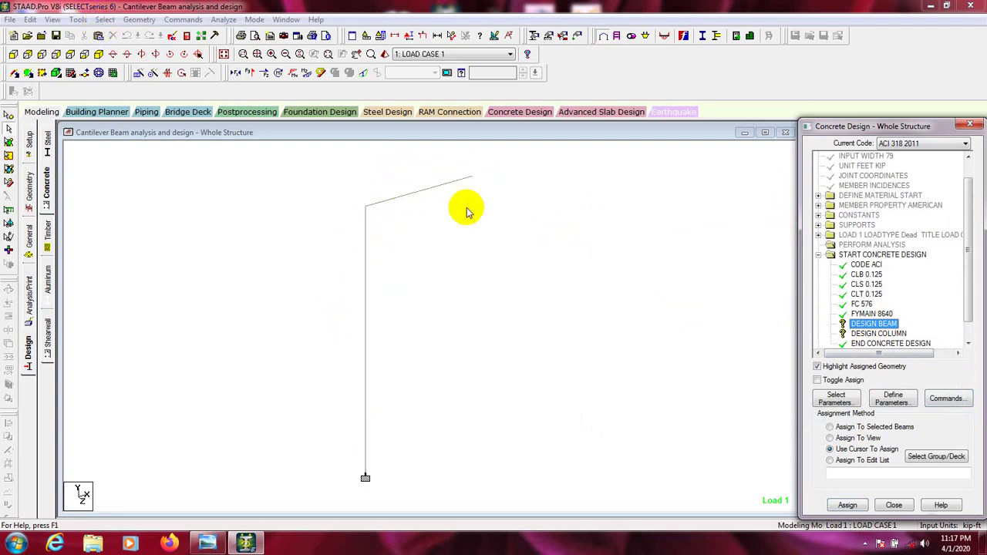
pyautogui.click(406, 192)
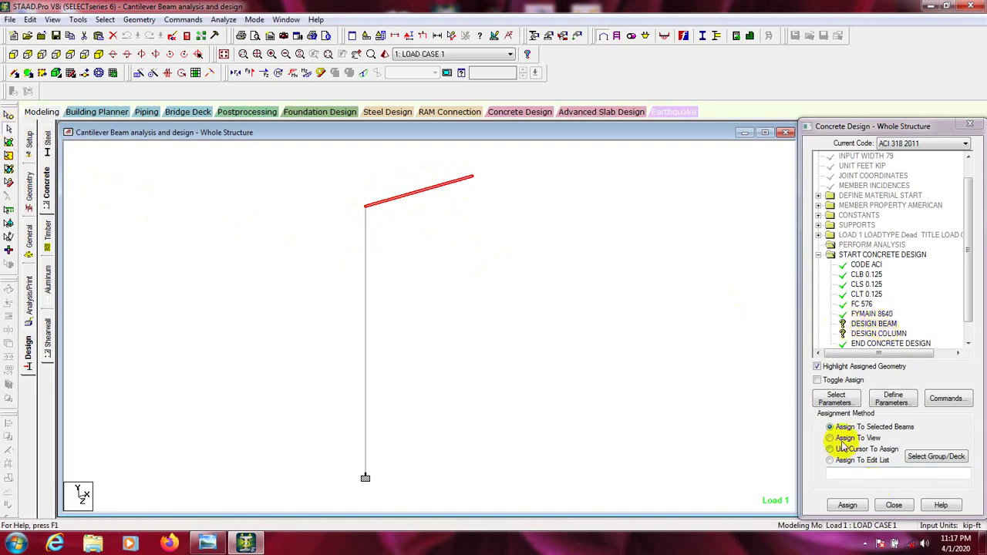
pyautogui.click(847, 505)
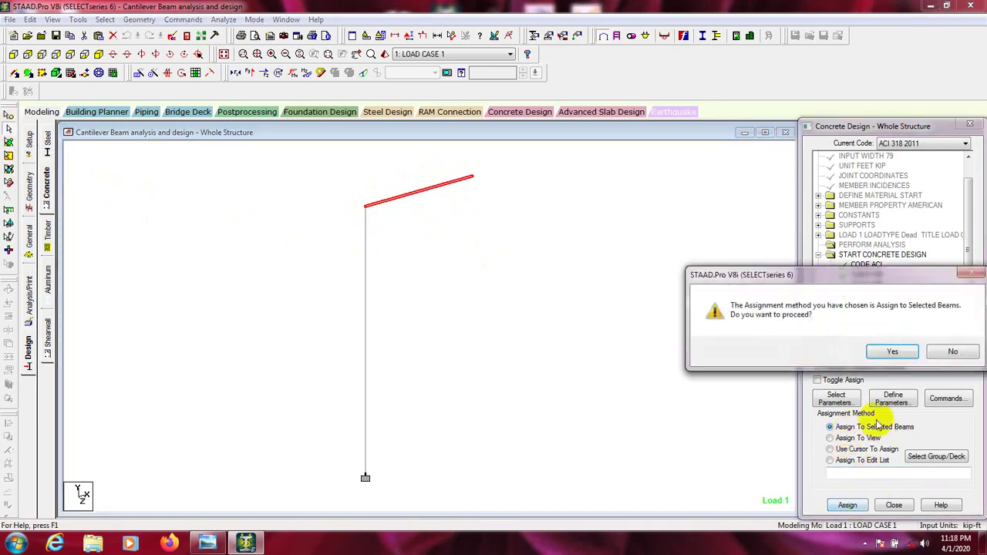
pyautogui.click(887, 352)
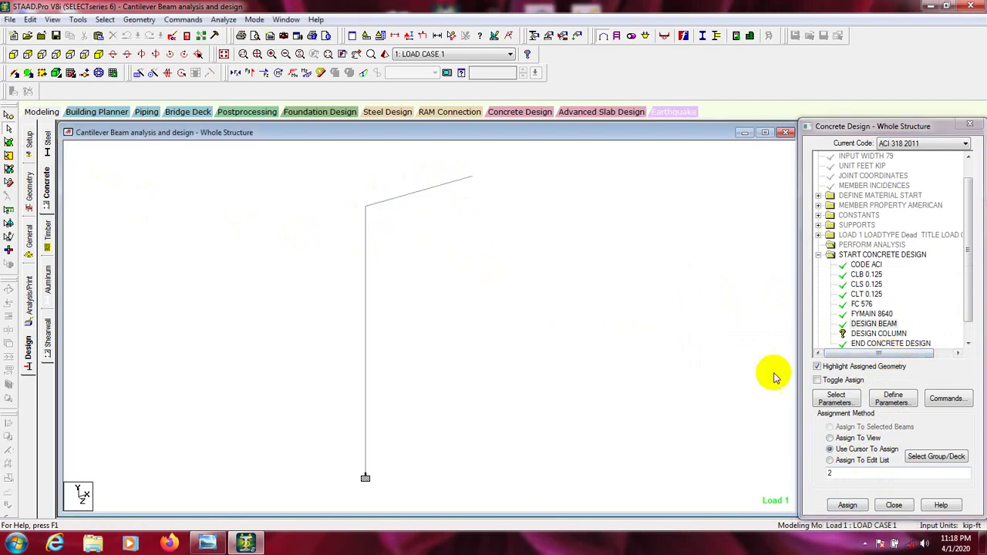
# - Assign the DESIGN COLUMN command to the vertical column member
pyautogui.click(884, 335)
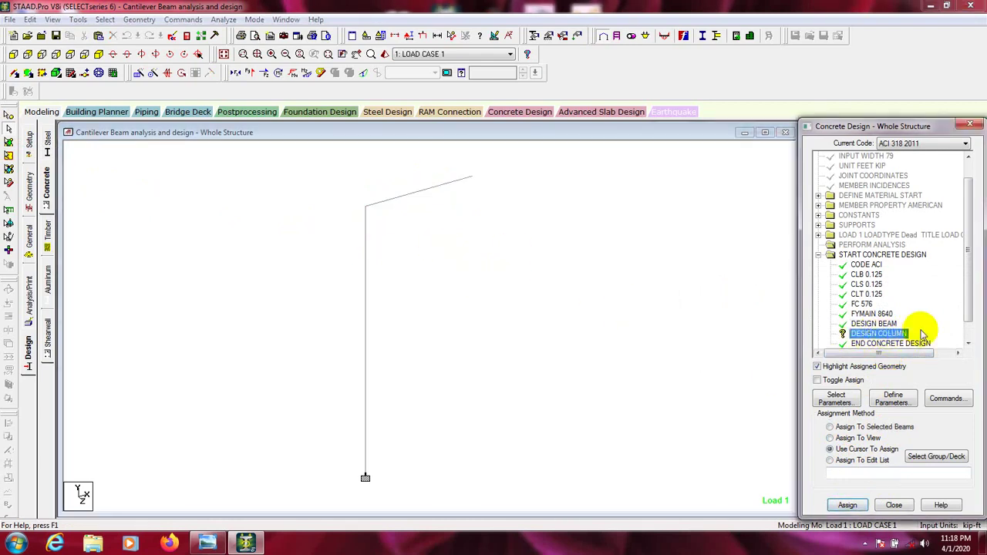
pyautogui.click(365, 312)
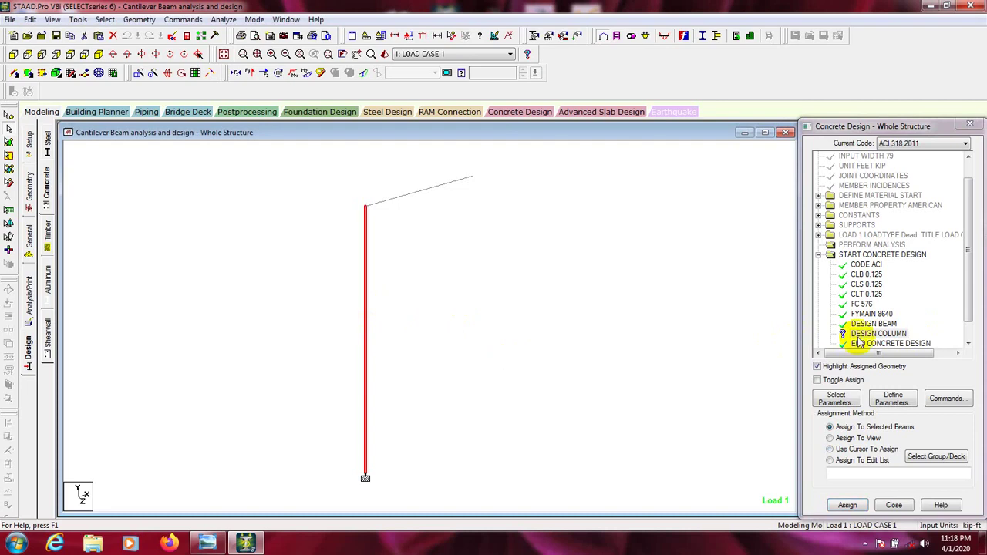
pyautogui.click(847, 505)
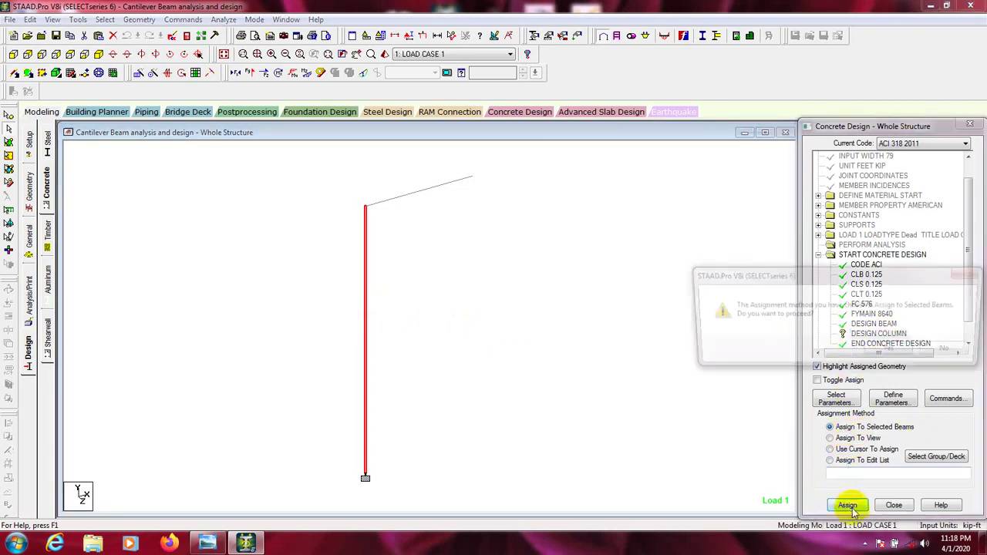
pyautogui.click(891, 353)
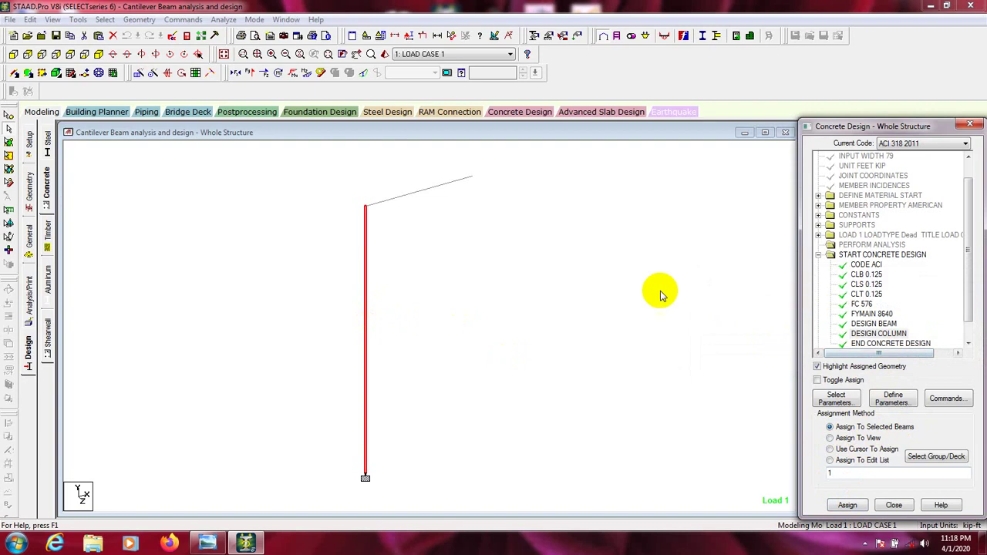
# - Review the geometry, section and material properties of the cantilever beam, then clear its selection
pyautogui.doubleClick(409, 194)
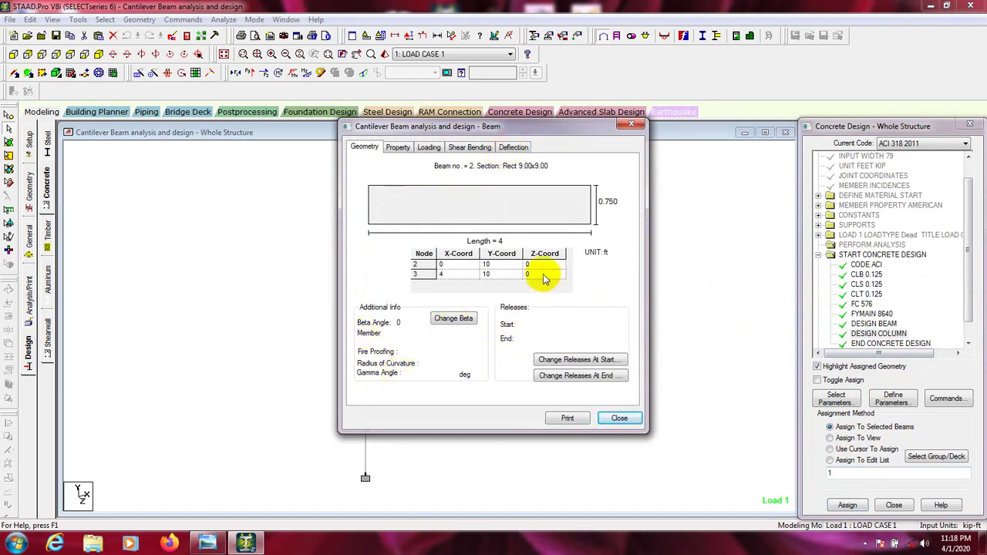
pyautogui.click(397, 147)
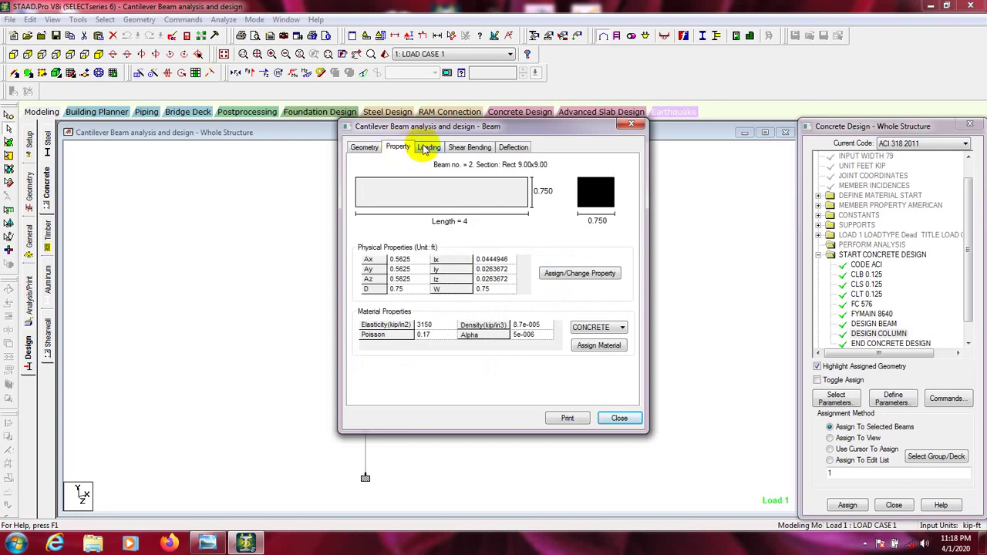
pyautogui.moveTo(468, 131); pyautogui.dragTo(531, 151)
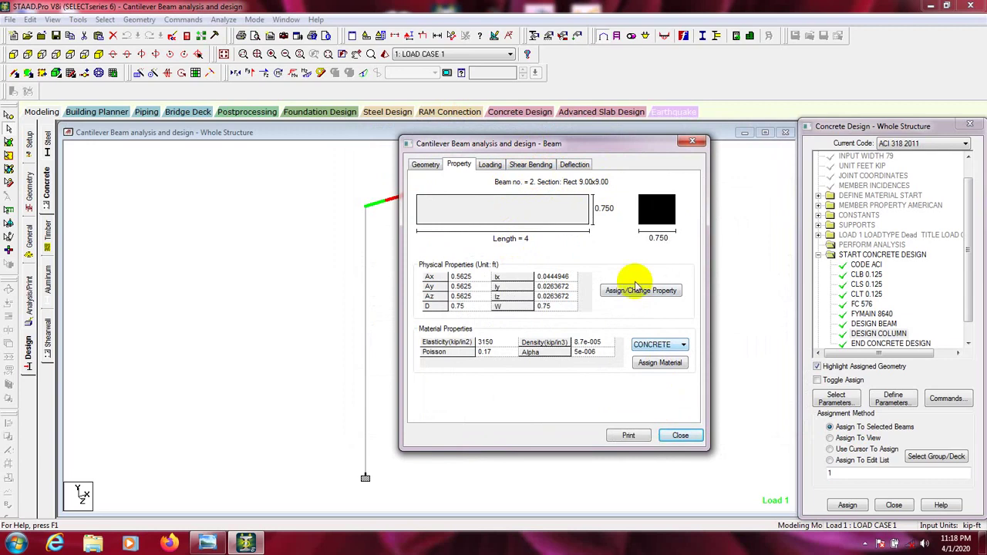
pyautogui.click(679, 436)
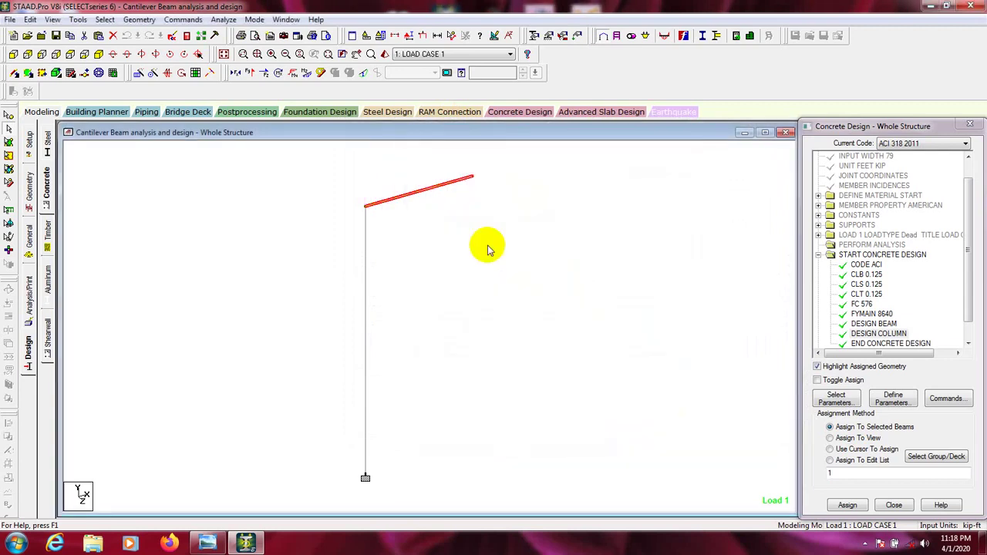
pyautogui.click(485, 242)
# - Add a Perform Analysis command with the No Print option
pyautogui.scroll(-1, 944, 294)
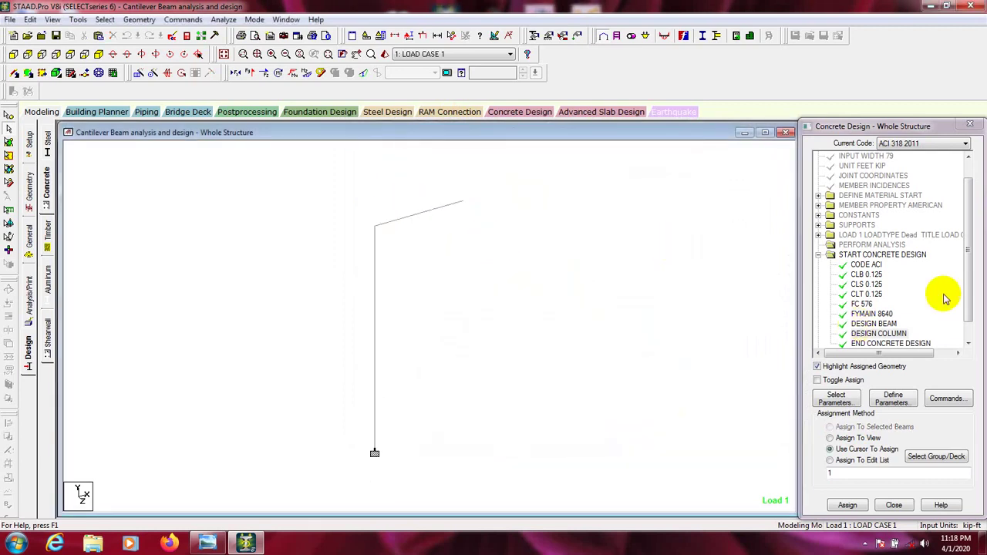
pyautogui.moveTo(968, 270); pyautogui.dragTo(968, 291)
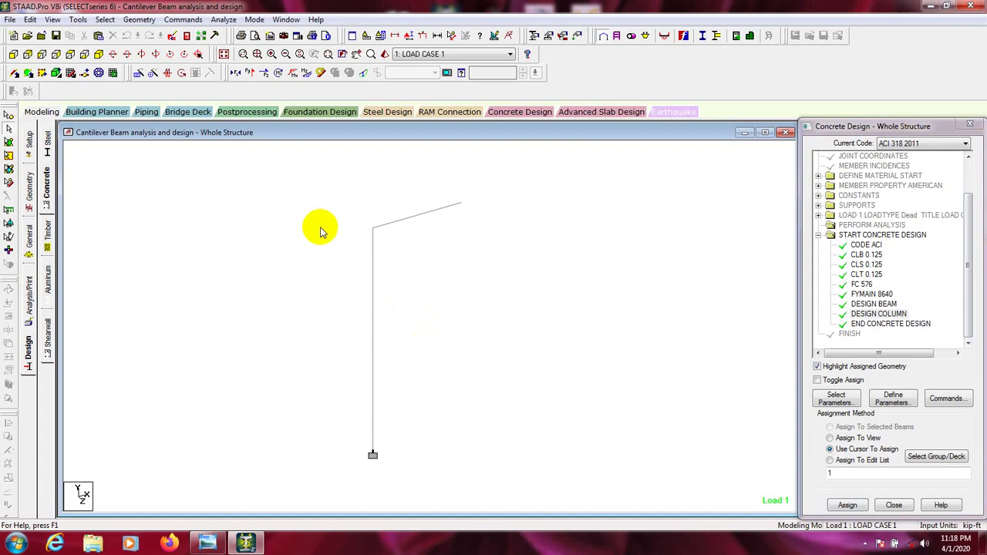
pyautogui.click(185, 20)
pyautogui.moveTo(214, 220)
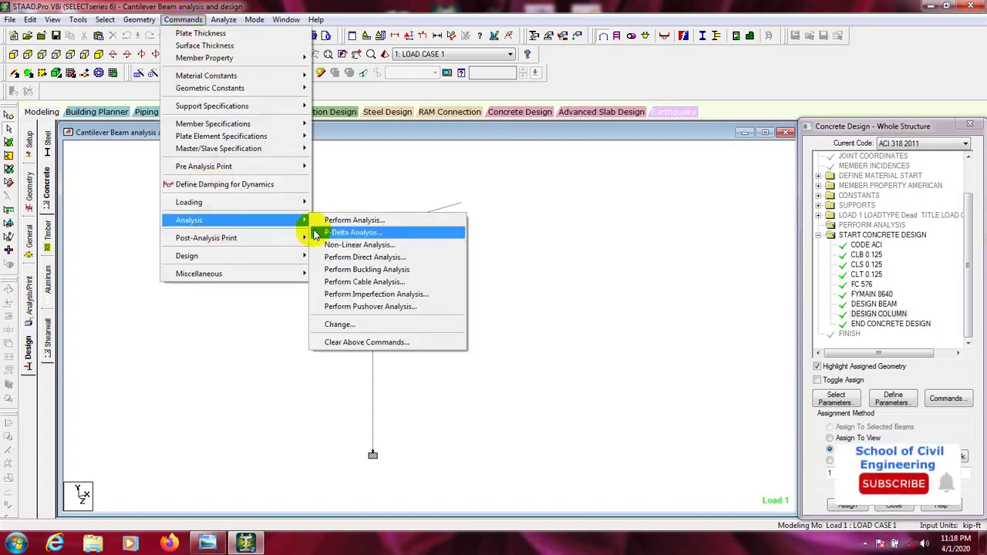
pyautogui.click(343, 221)
pyautogui.click(452, 341)
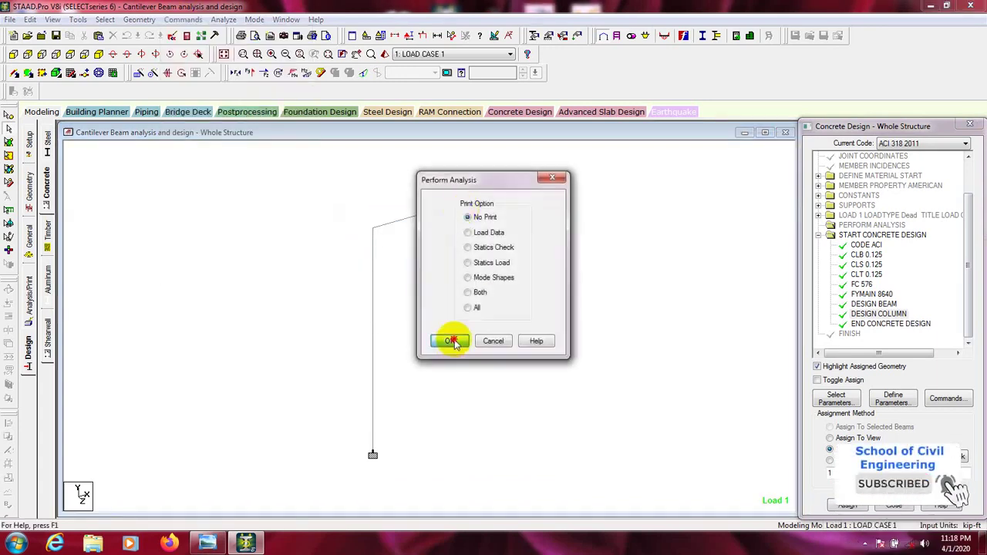
# - Run the analysis and save the modified structure under its current file name
pyautogui.click(226, 21)
pyautogui.click(239, 31)
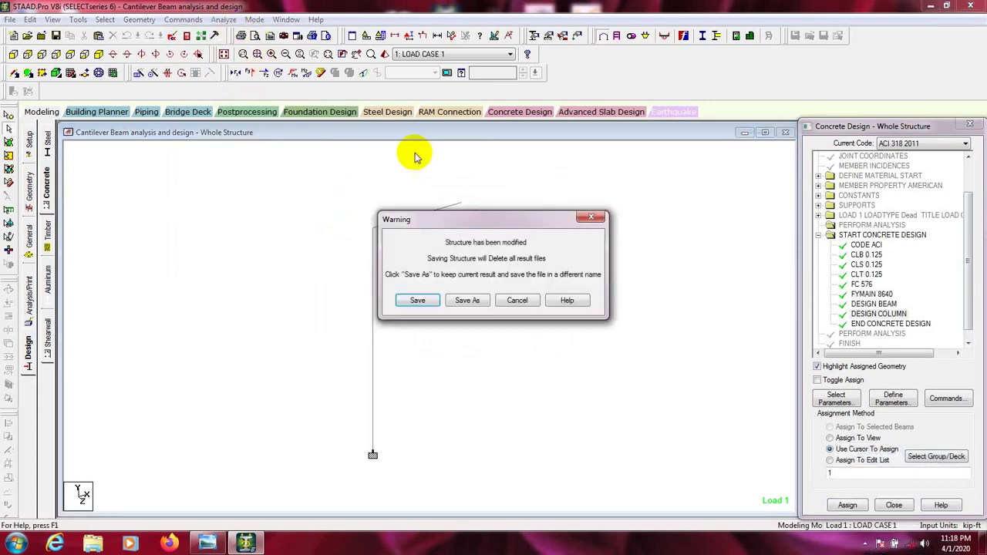
pyautogui.click(418, 300)
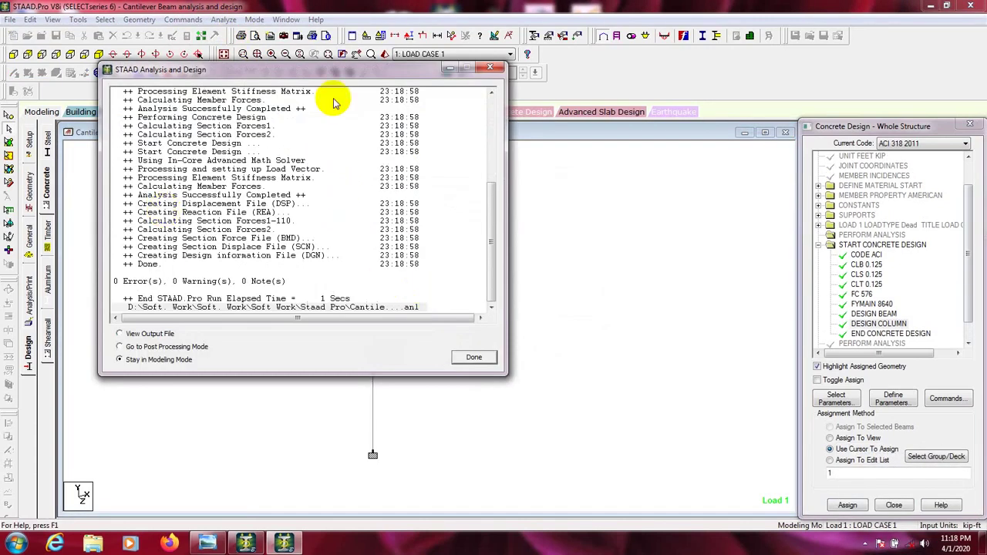
# - Finish the analysis run by viewing the output file, and go to its concrete design results
pyautogui.moveTo(332, 73); pyautogui.dragTo(428, 90)
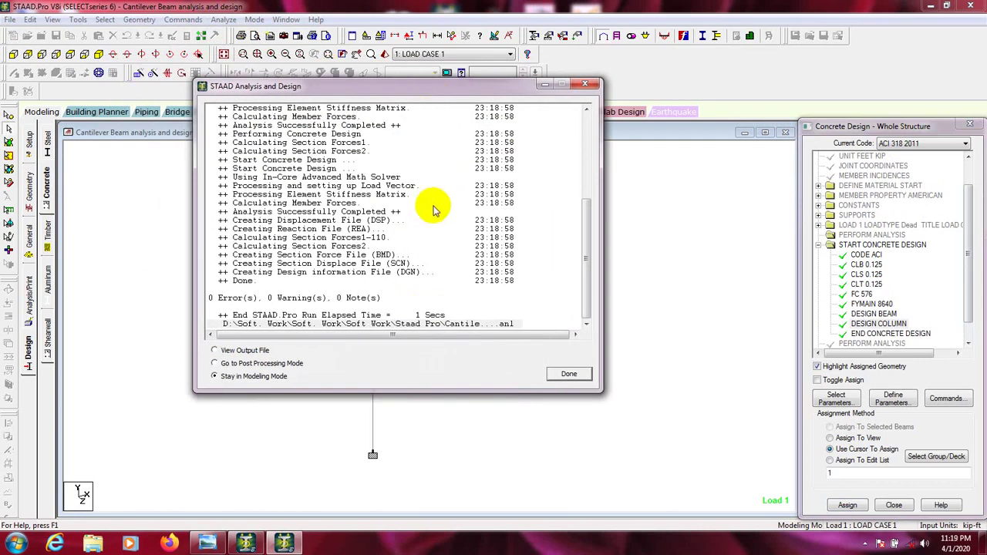
pyautogui.click(242, 350)
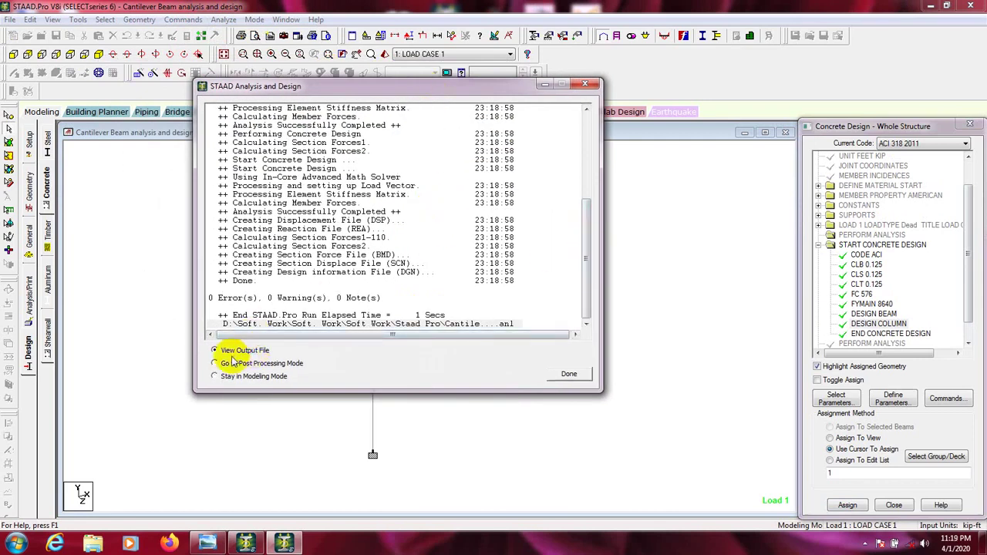
pyautogui.click(577, 378)
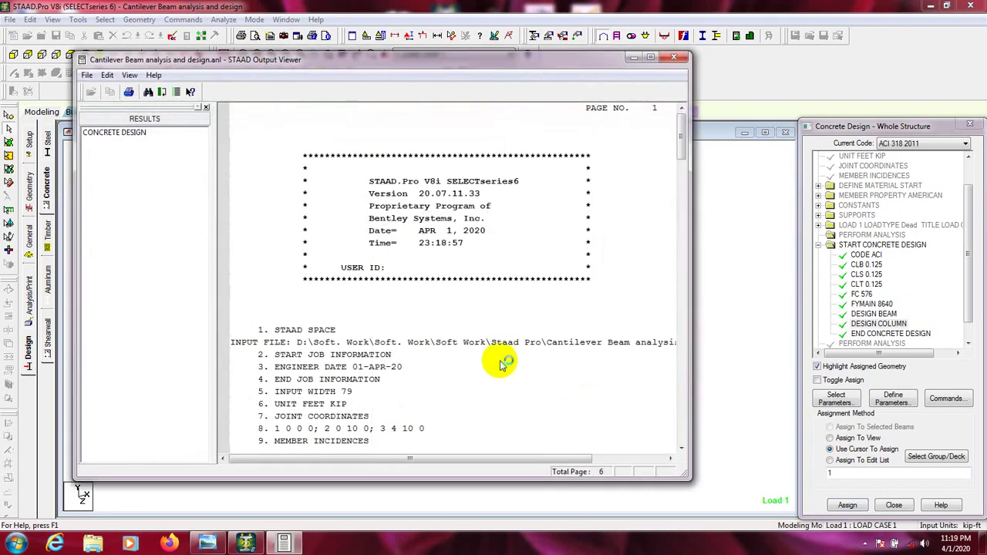
pyautogui.click(152, 136)
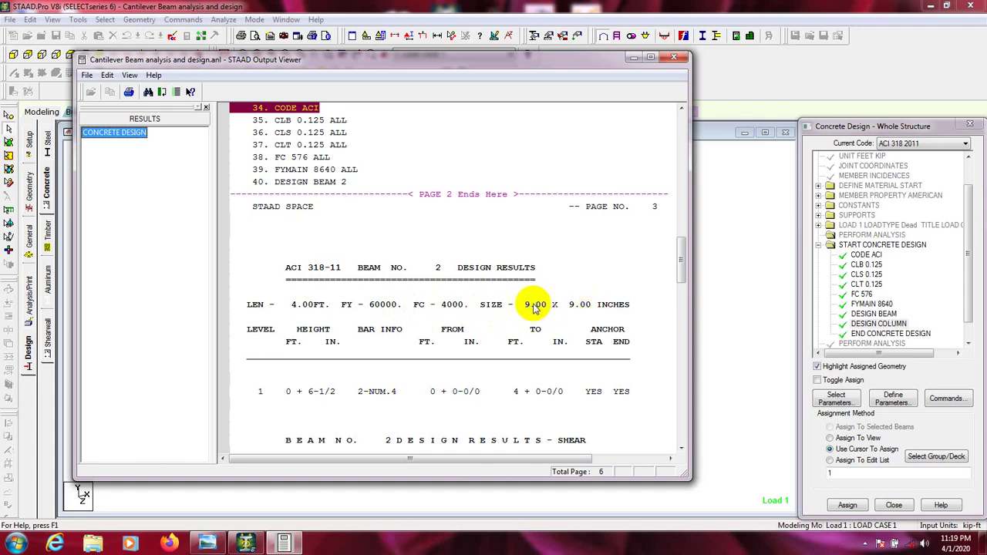
# - Review the beam 2 and column 1 reinforcement design results in the output file, and close the output viewer
pyautogui.scroll(-15, 439, 345)
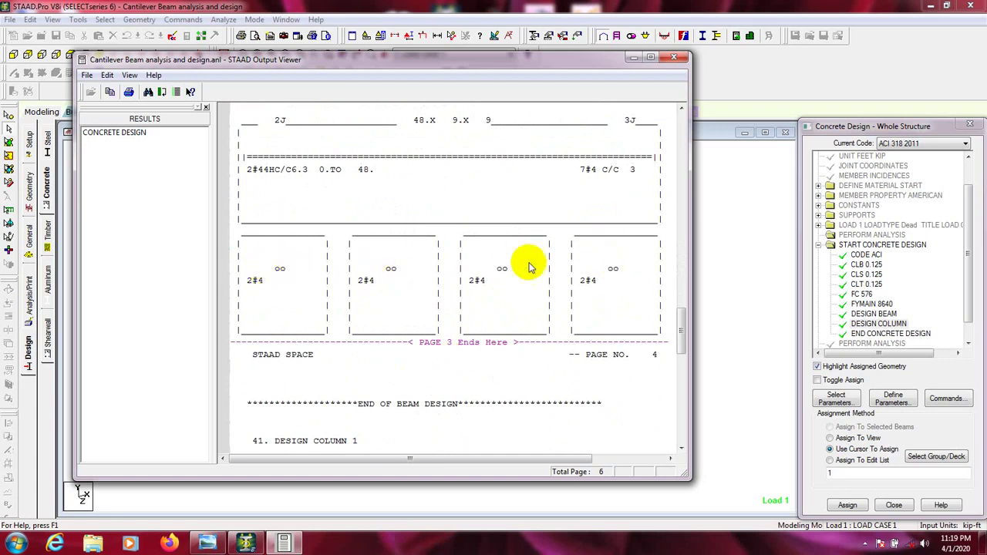
pyautogui.scroll(-12, 420, 308)
pyautogui.scroll(-7, 416, 328)
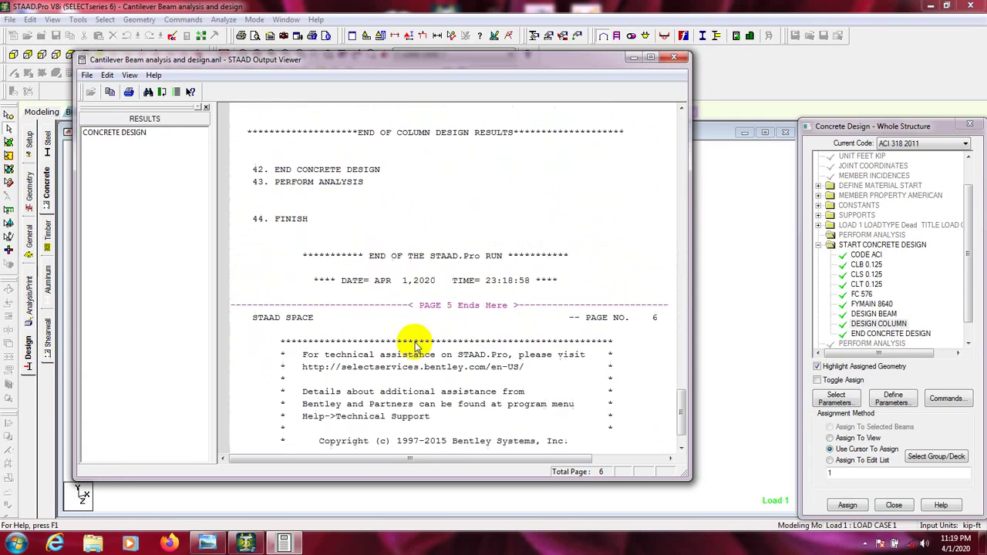
pyautogui.scroll(5, 426, 316)
pyautogui.scroll(3, 426, 316)
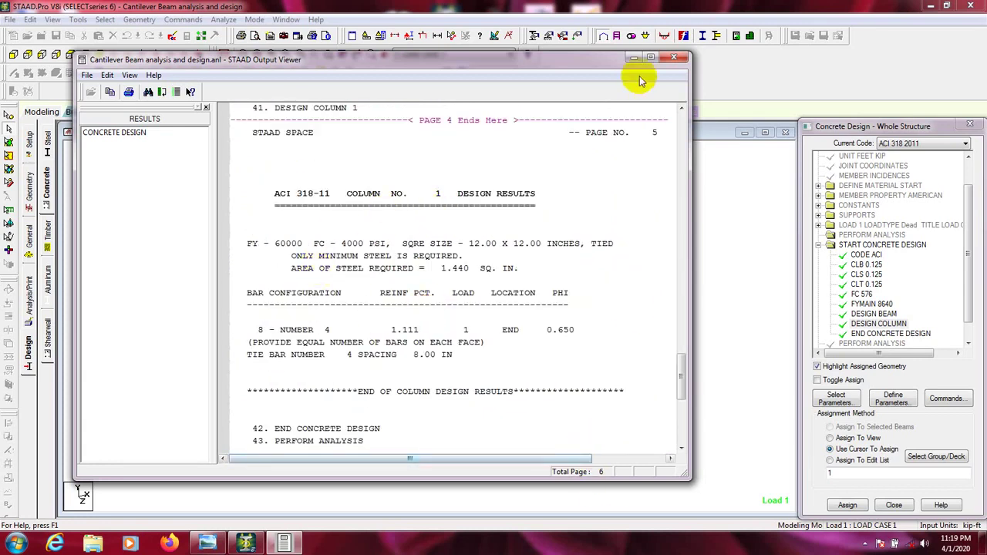
pyautogui.click(673, 57)
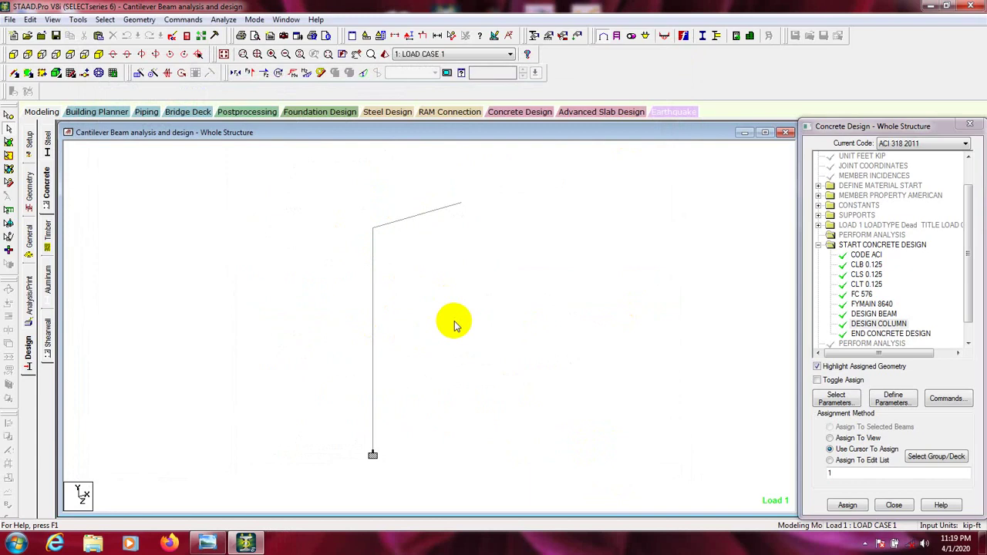
# - Inspect the vertical column's geometry, section and material properties, and its loading under load case 1
pyautogui.doubleClick(373, 319)
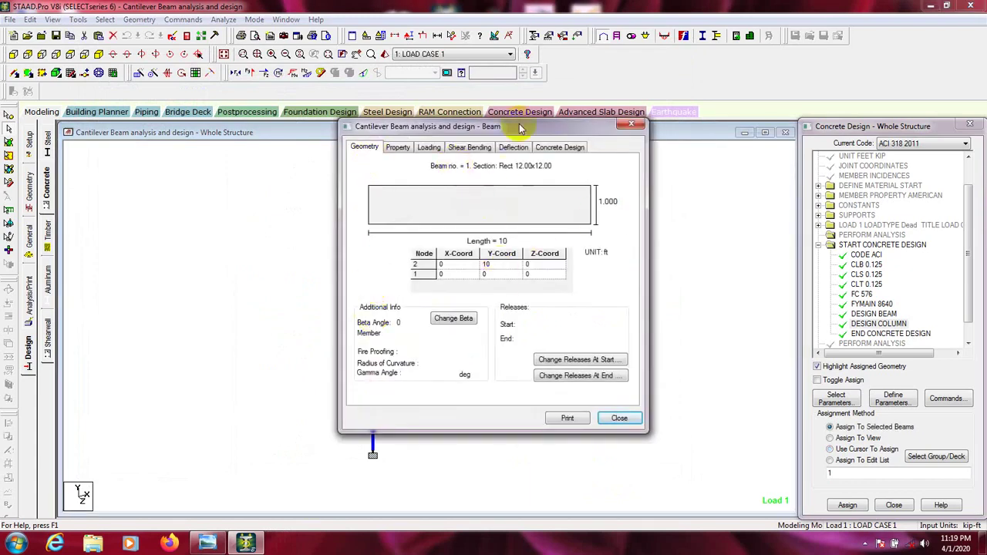
pyautogui.click(631, 125)
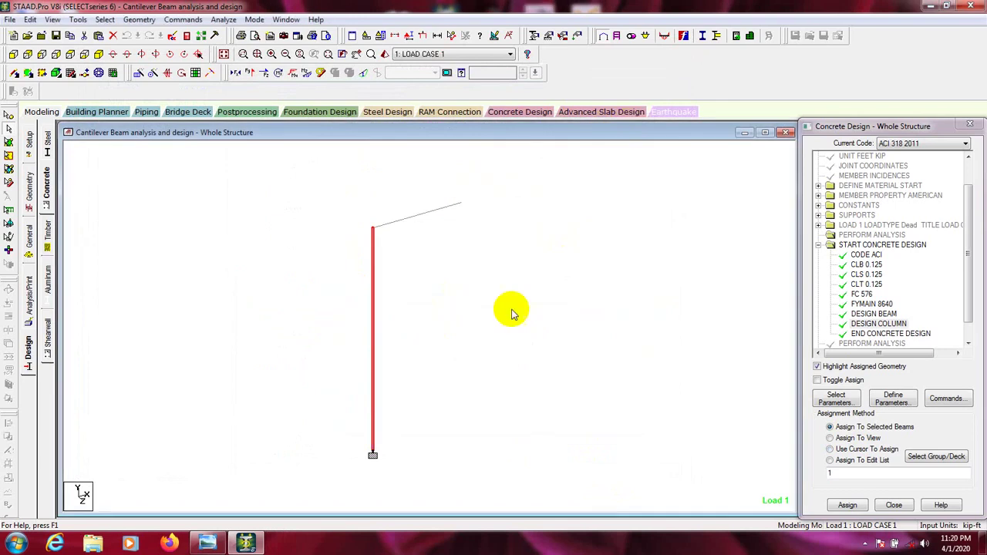
pyautogui.doubleClick(373, 297)
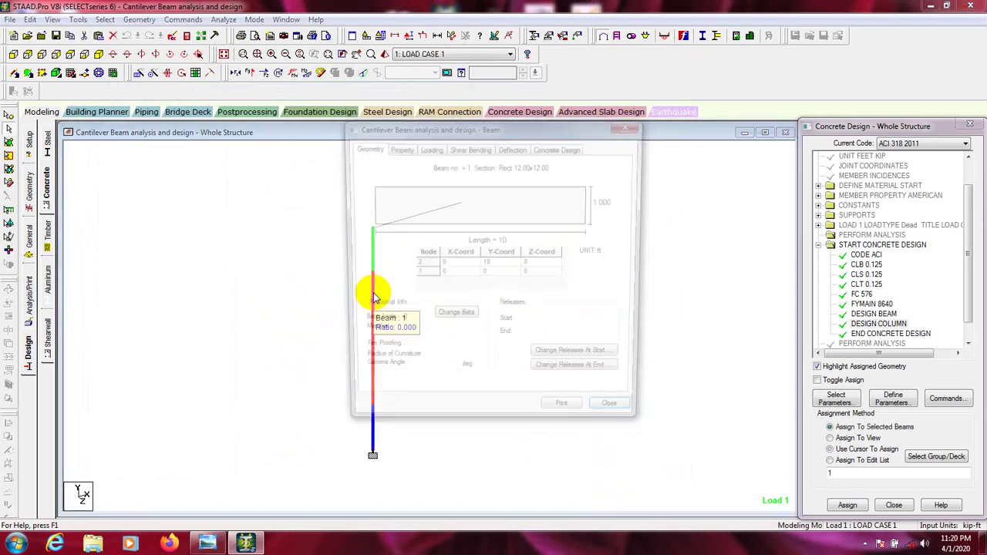
pyautogui.moveTo(429, 124)
pyautogui.mouseDown()
pyautogui.moveTo(443, 134)
pyautogui.moveTo(434, 140)
pyautogui.mouseUp()
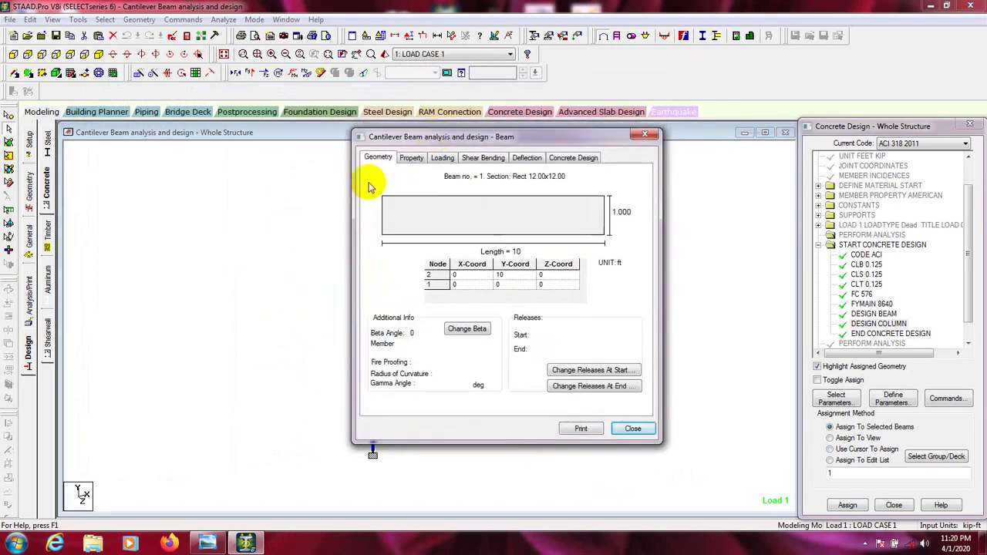
pyautogui.click(409, 159)
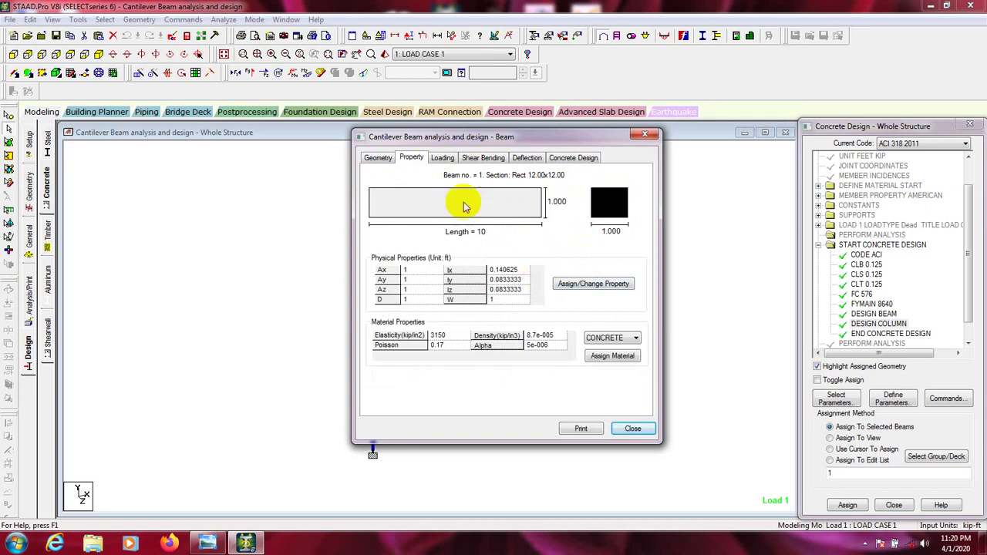
pyautogui.click(442, 158)
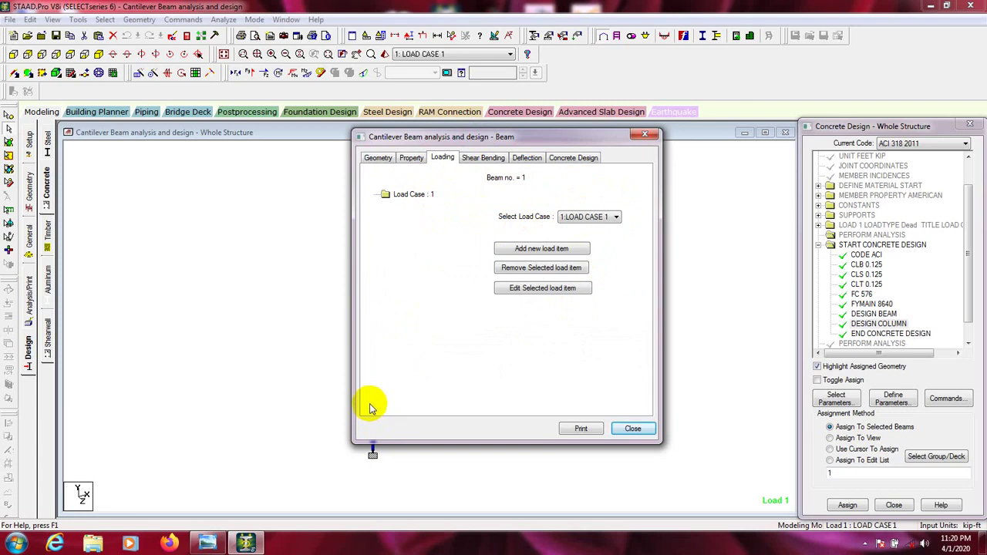
pyautogui.moveTo(497, 138); pyautogui.dragTo(565, 143)
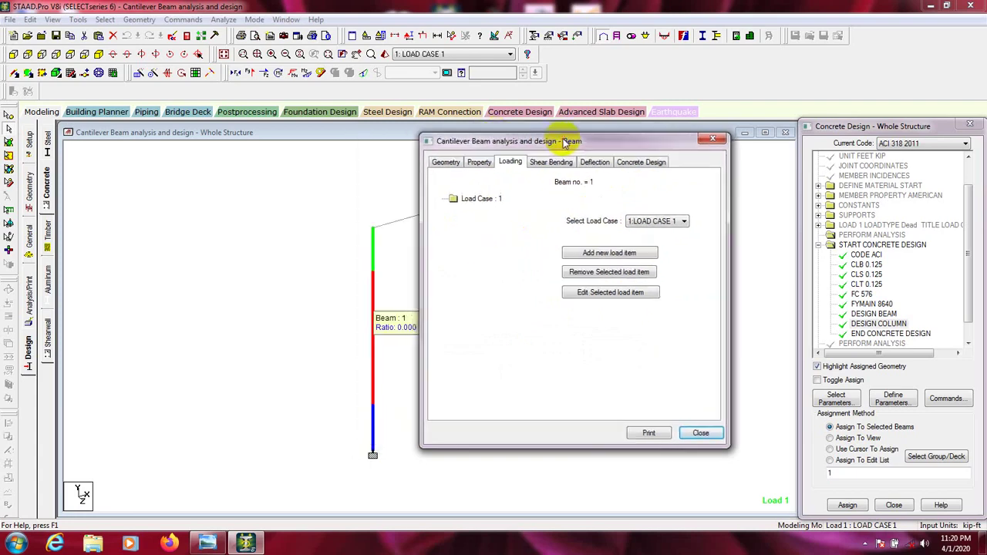
pyautogui.click(372, 245)
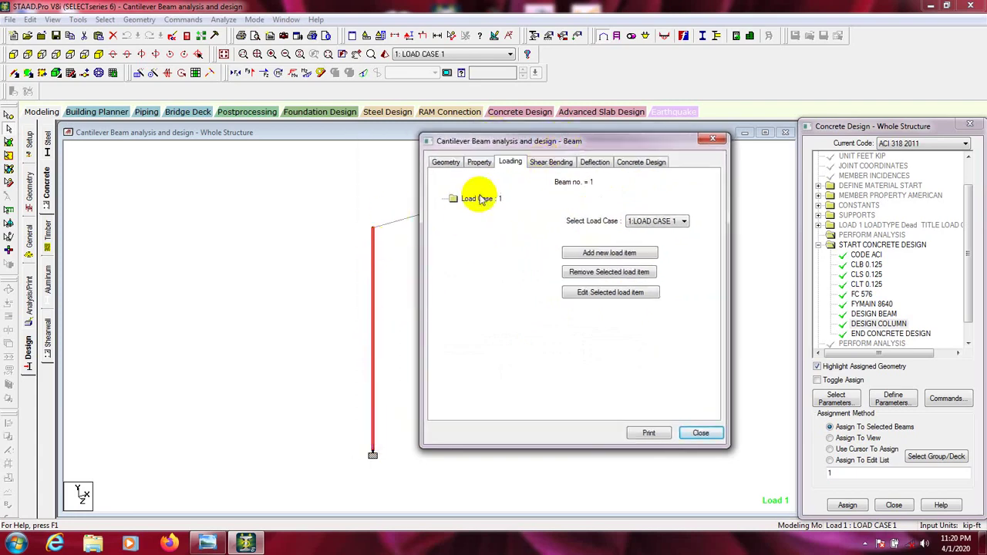
# - Review the column's Bending-Z diagram, global X deflection and concrete design reinforcement, and close its member details
pyautogui.click(549, 162)
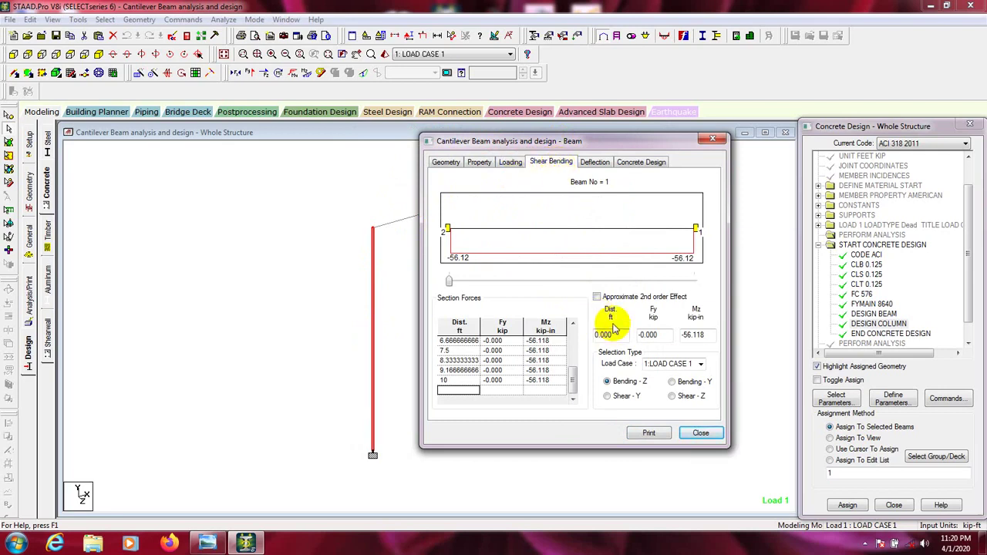
pyautogui.click(608, 381)
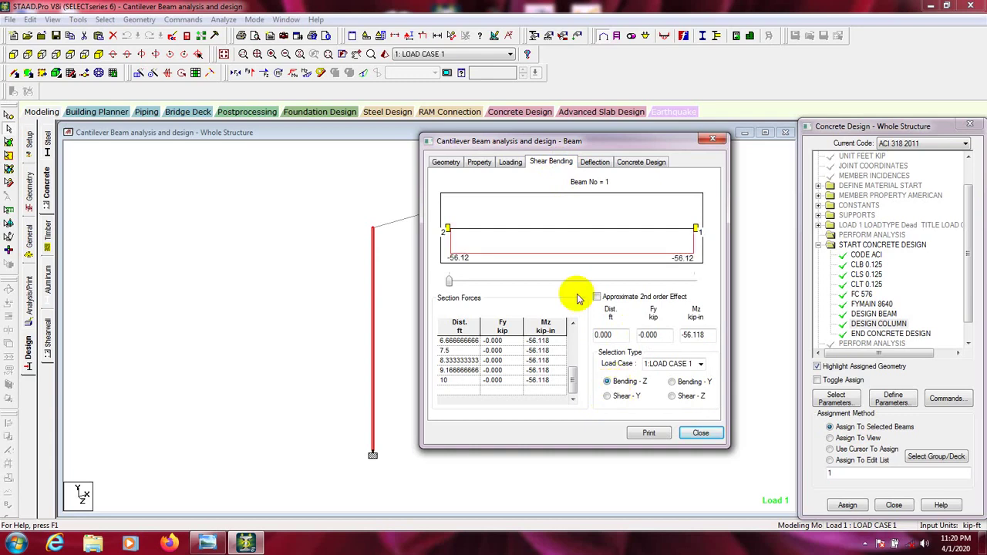
pyautogui.click(593, 163)
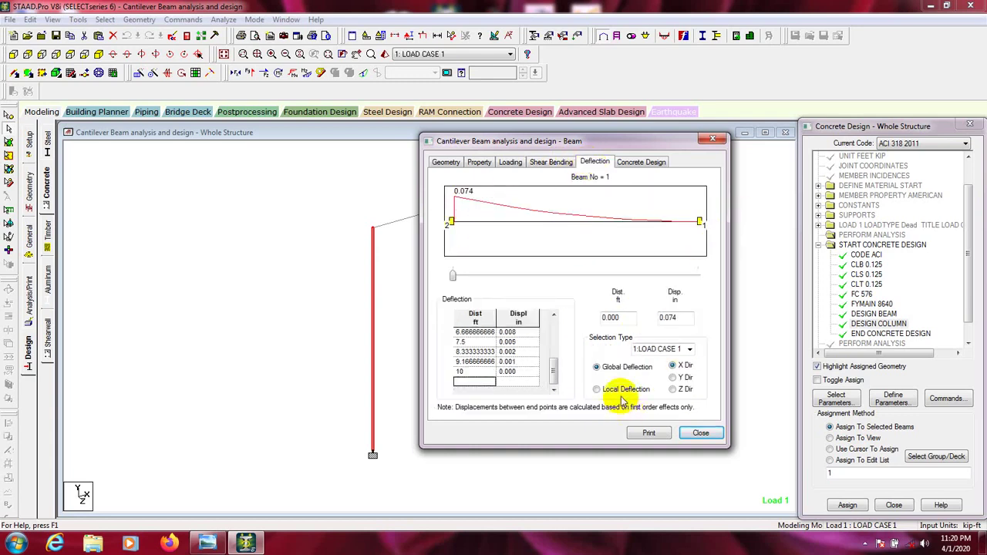
pyautogui.click(605, 367)
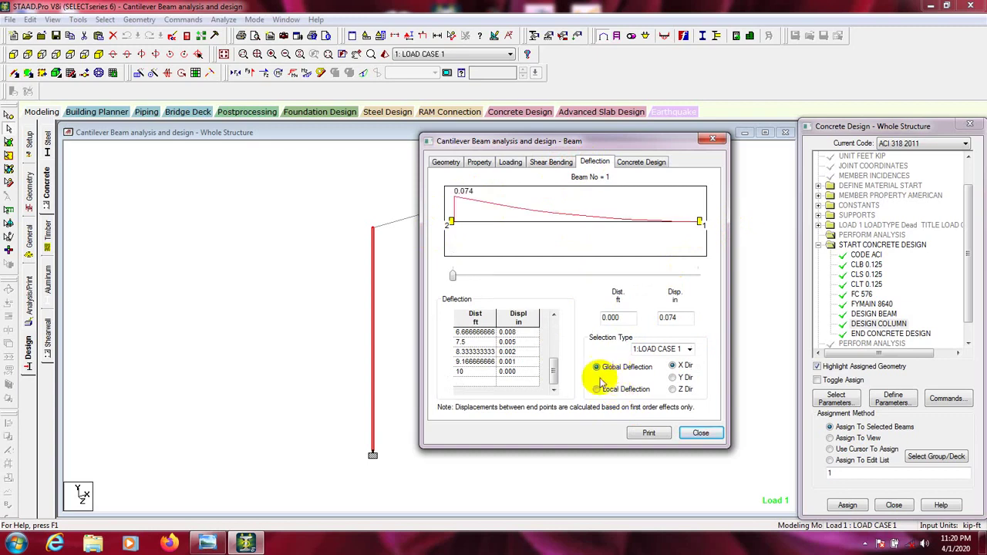
pyautogui.click(637, 162)
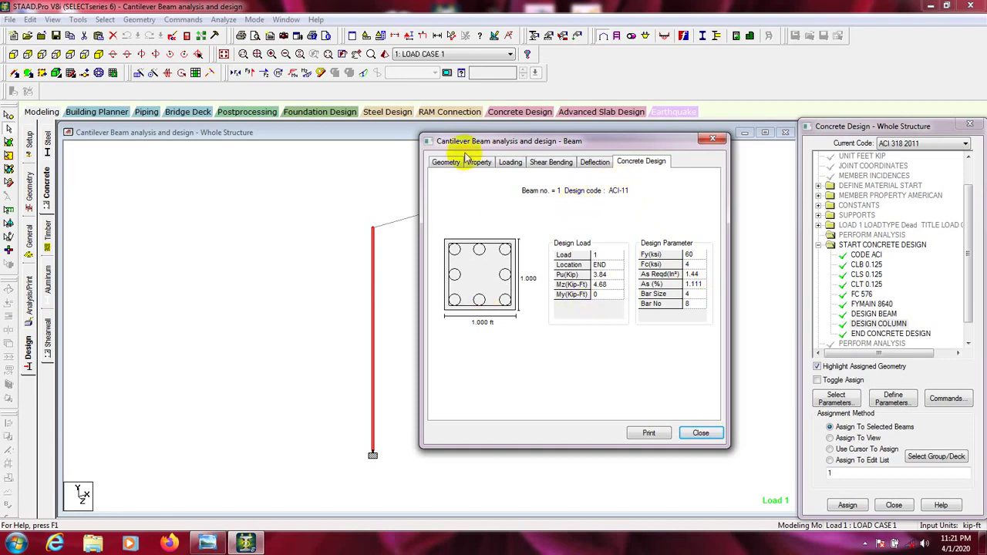
pyautogui.click(699, 433)
# - Inspect the cantilever beam's geometry, section properties and assigned loading
pyautogui.moveTo(478, 282); pyautogui.dragTo(483, 305, button='middle')
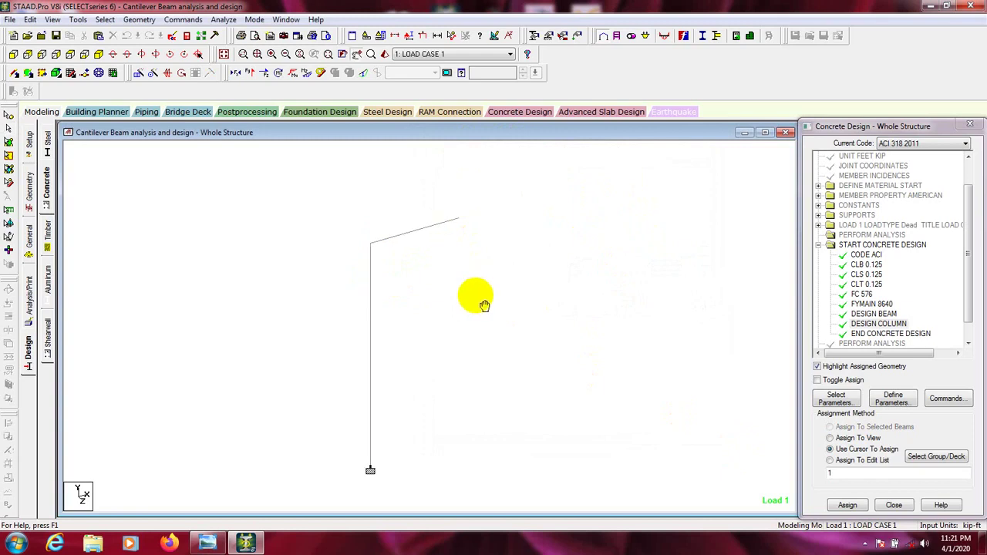
pyautogui.doubleClick(428, 231)
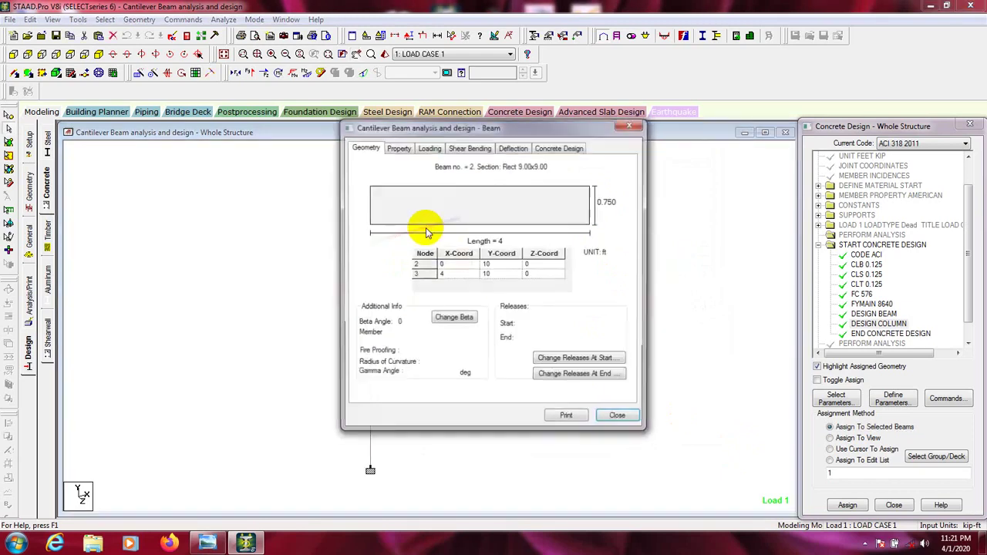
pyautogui.moveTo(522, 129); pyautogui.dragTo(606, 153)
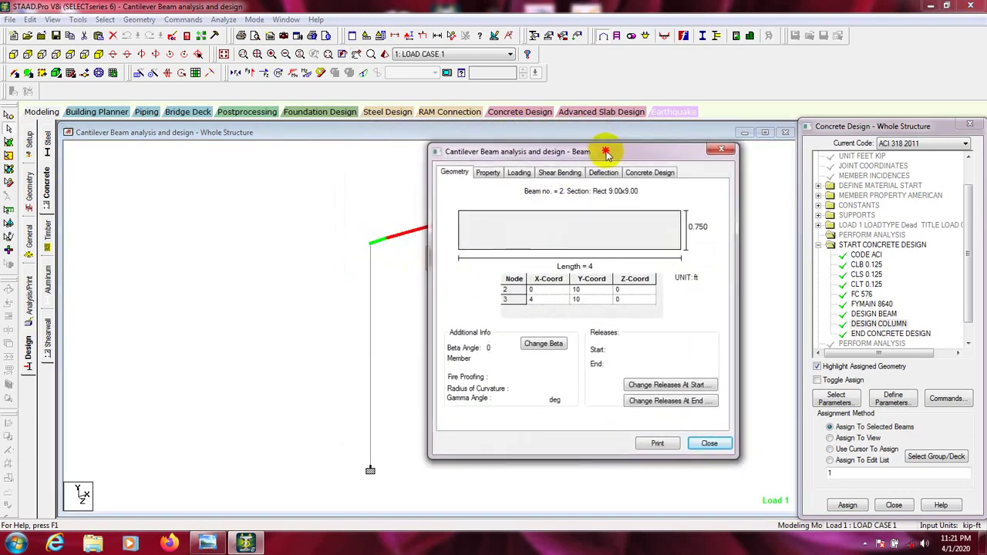
pyautogui.click(489, 173)
pyautogui.click(512, 175)
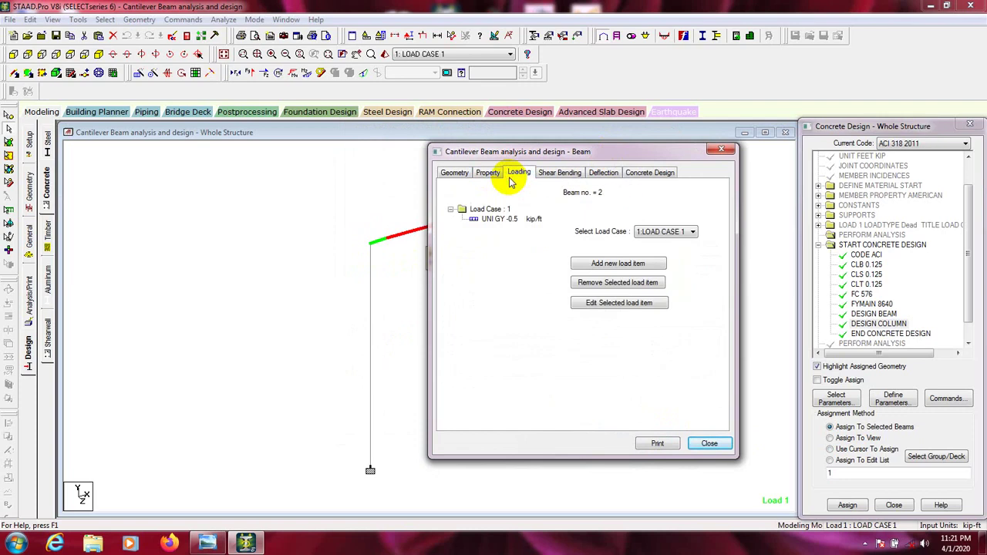
# - Compare the cantilever beam's Bending-Z and Shear-Y diagrams for load case 1
pyautogui.click(541, 174)
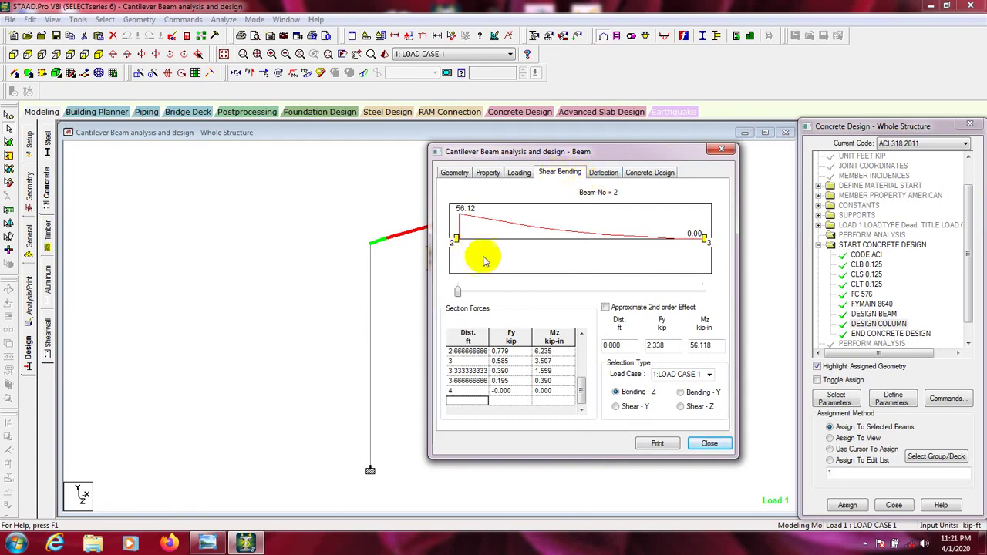
pyautogui.click(623, 407)
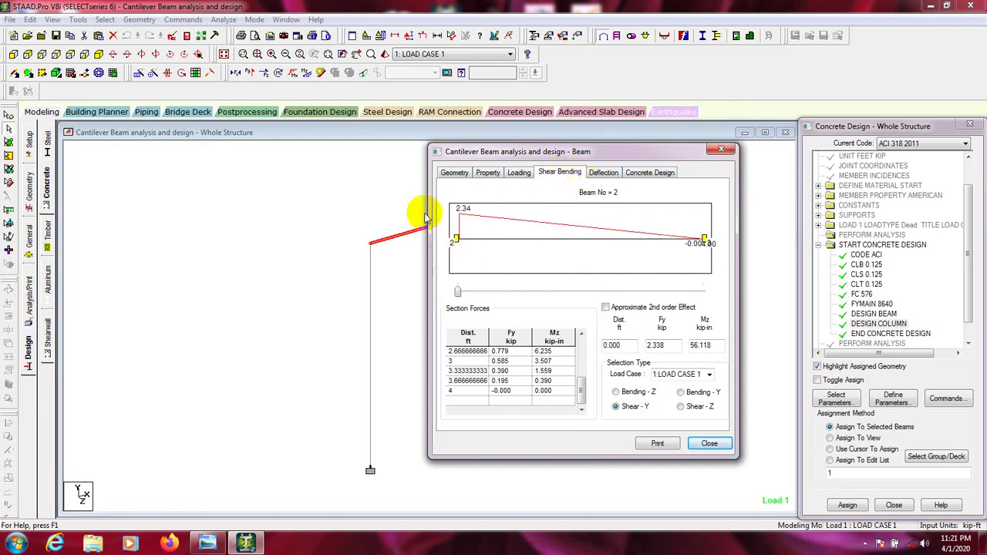
pyautogui.click(624, 393)
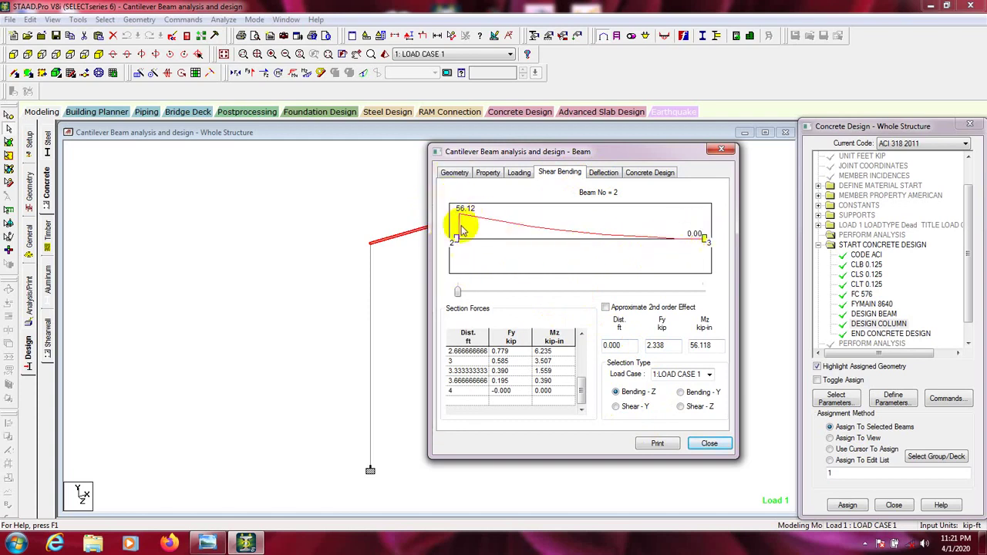
pyautogui.click(632, 407)
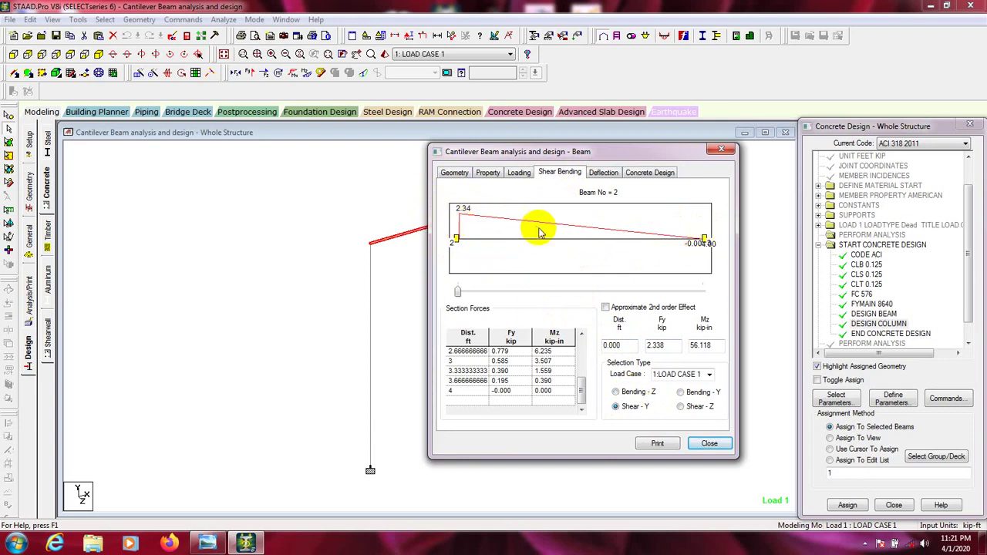
# - Review the cantilever beam's deflection and its concrete design reinforcement layout
pyautogui.click(603, 173)
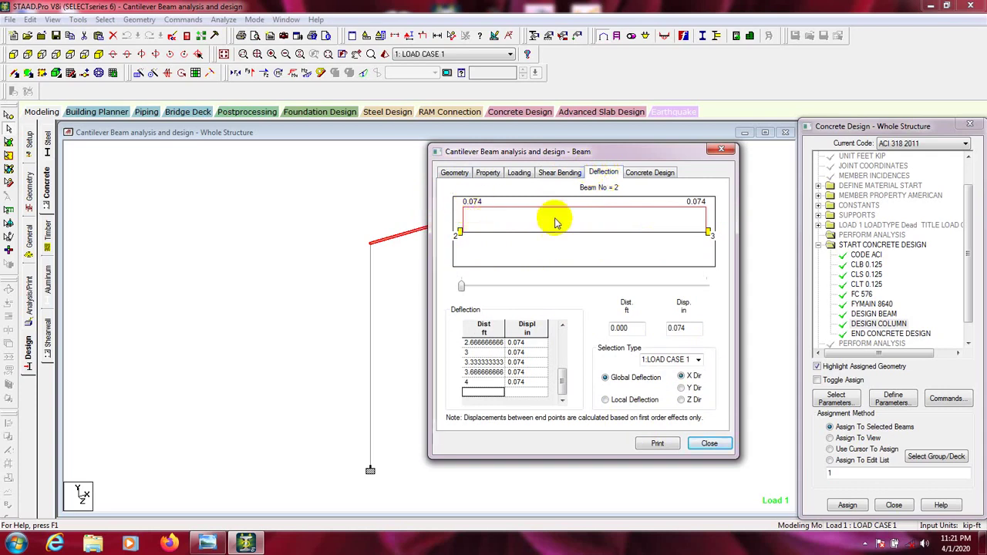
pyautogui.click(634, 175)
pyautogui.moveTo(628, 151); pyautogui.dragTo(630, 149)
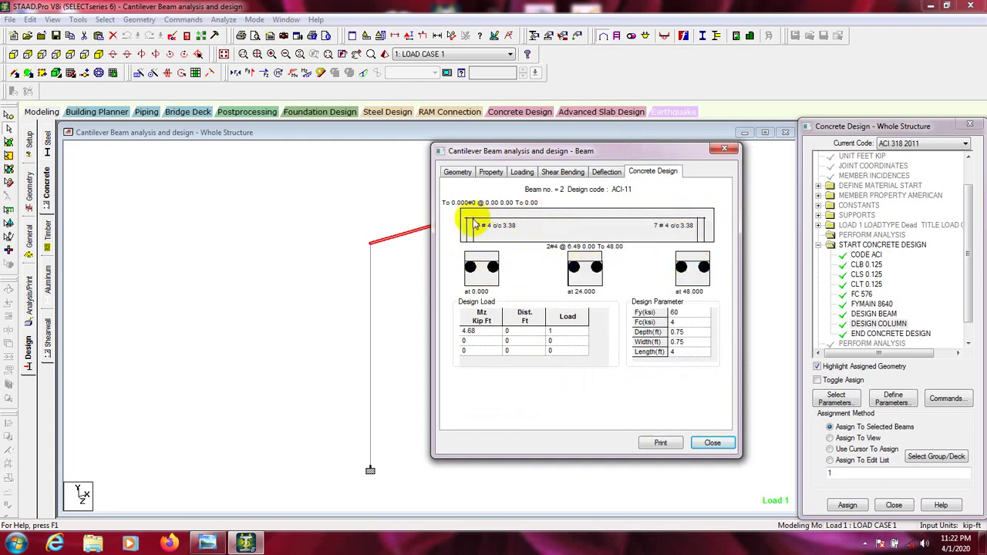
pyautogui.moveTo(573, 151); pyautogui.dragTo(564, 164)
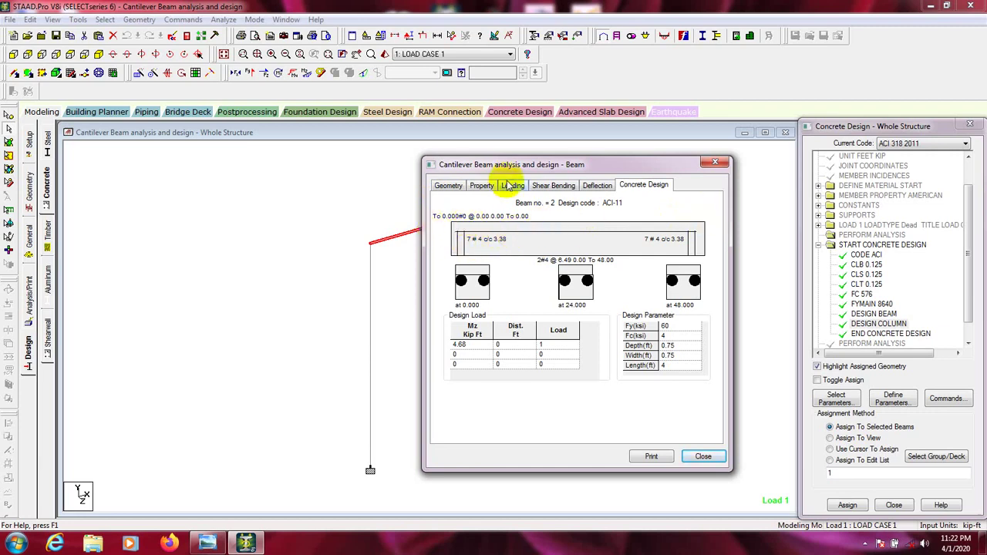
# - Check the cantilever beam's Bending-Z diagram against its reinforcement layout, and close its details with the selection cleared
pyautogui.click(593, 186)
pyautogui.click(549, 187)
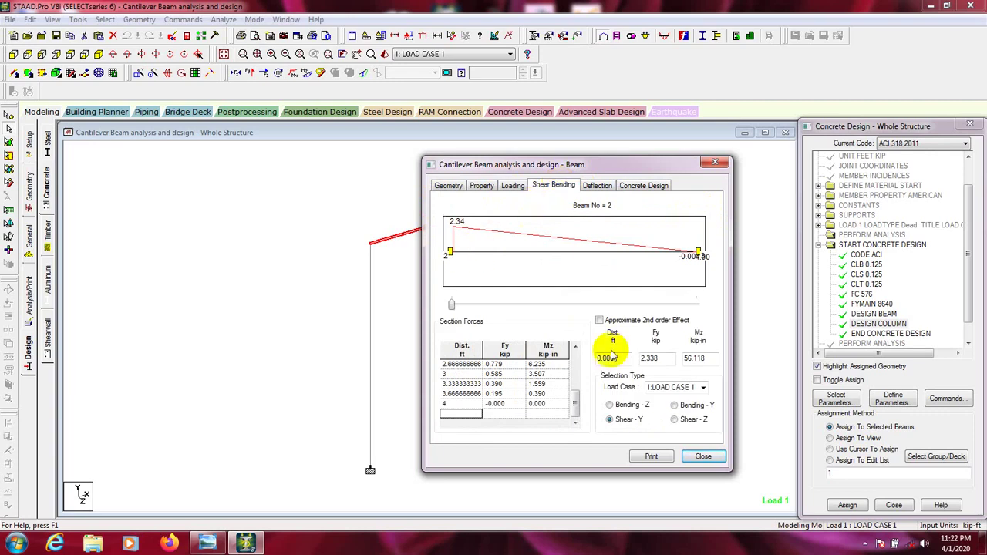
pyautogui.click(624, 406)
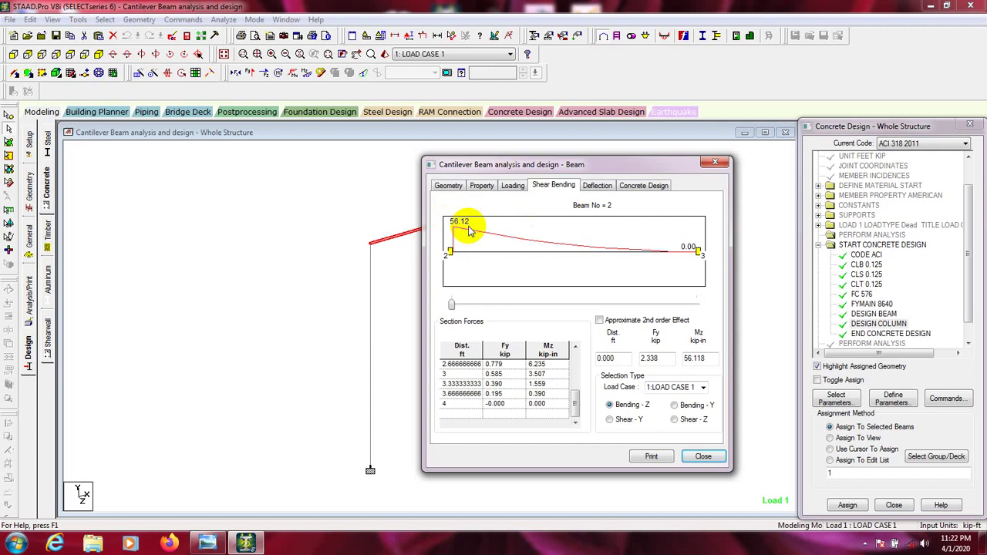
pyautogui.moveTo(663, 164); pyautogui.dragTo(637, 169)
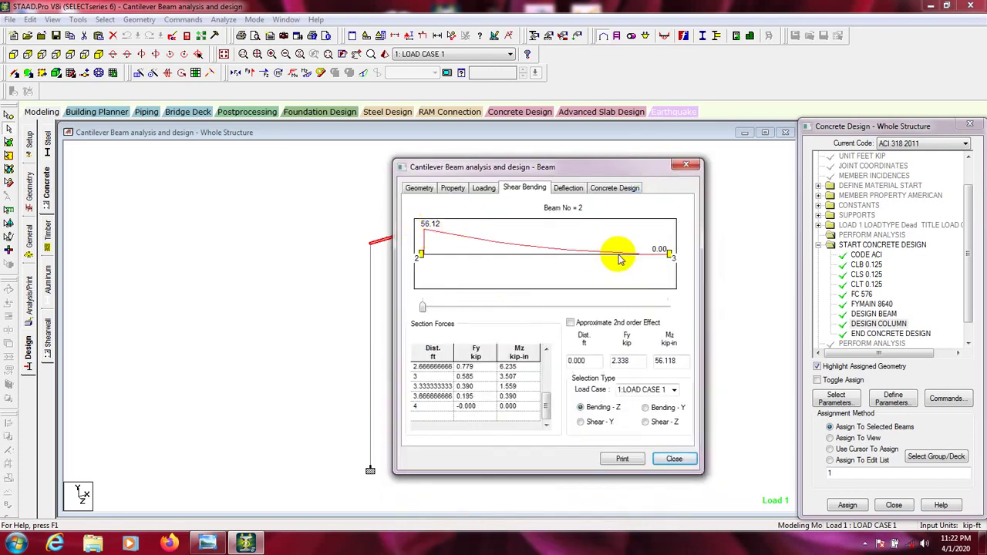
pyautogui.click(597, 190)
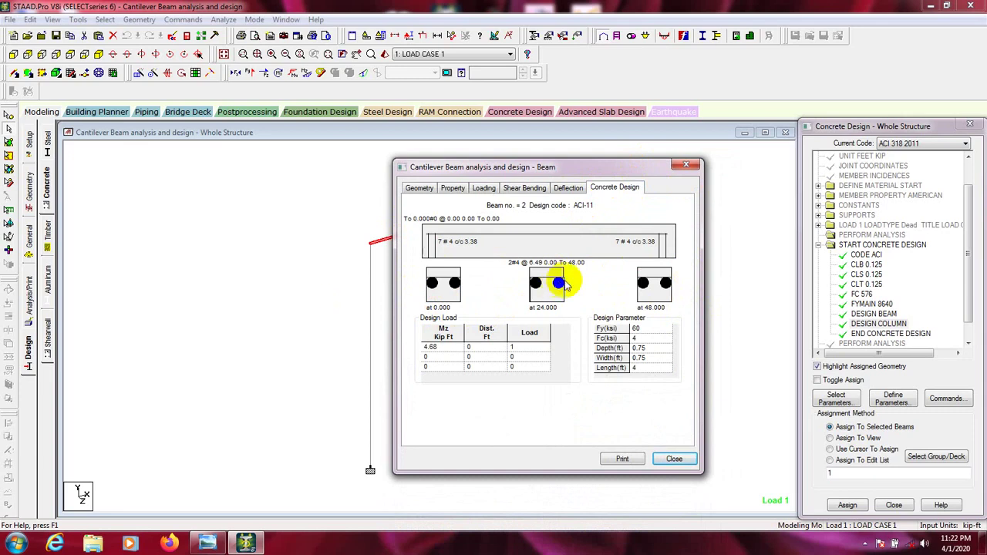
pyautogui.click(672, 458)
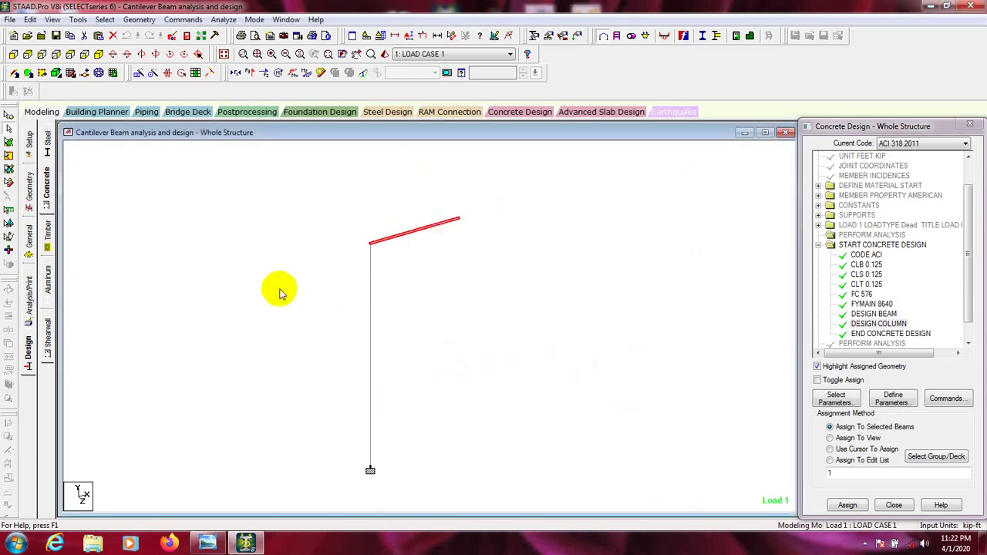
pyautogui.click(279, 289)
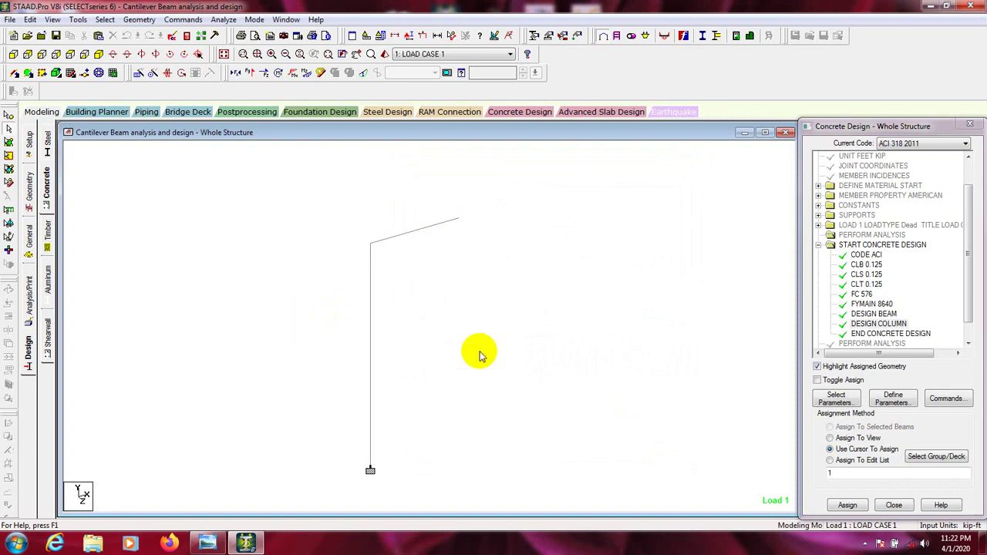
pyautogui.moveTo(414, 301); pyautogui.dragTo(412, 284, button='middle')
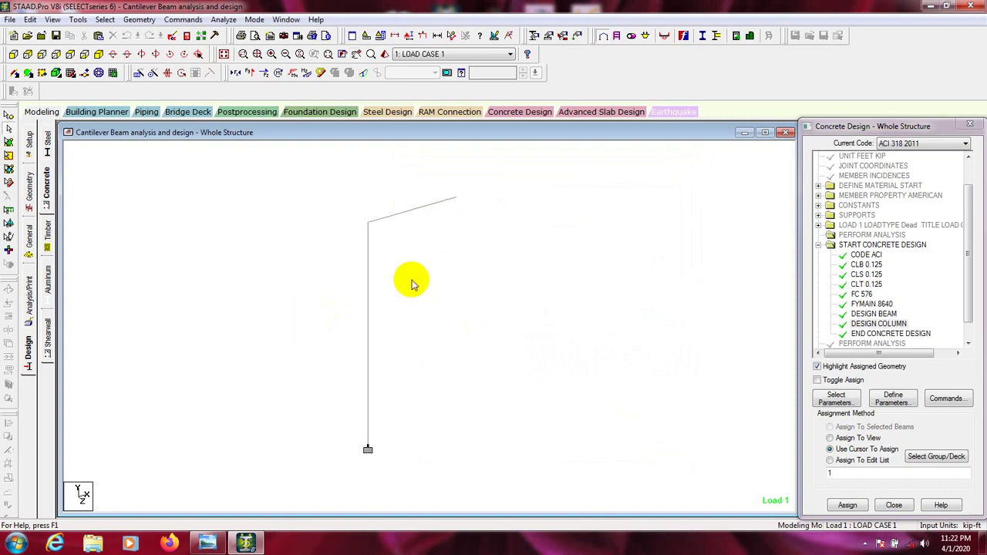
pyautogui.moveTo(386, 405); pyautogui.dragTo(386, 393, button='middle')
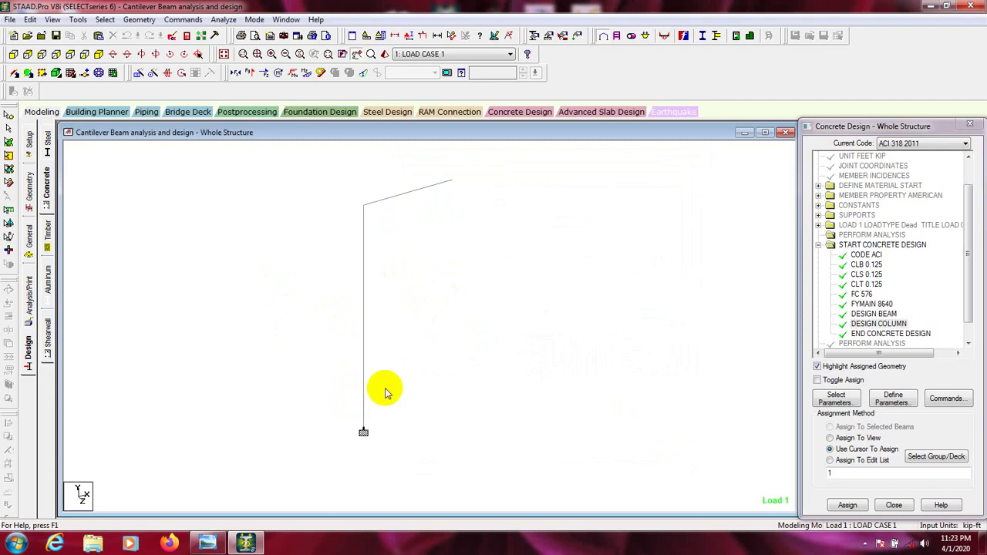